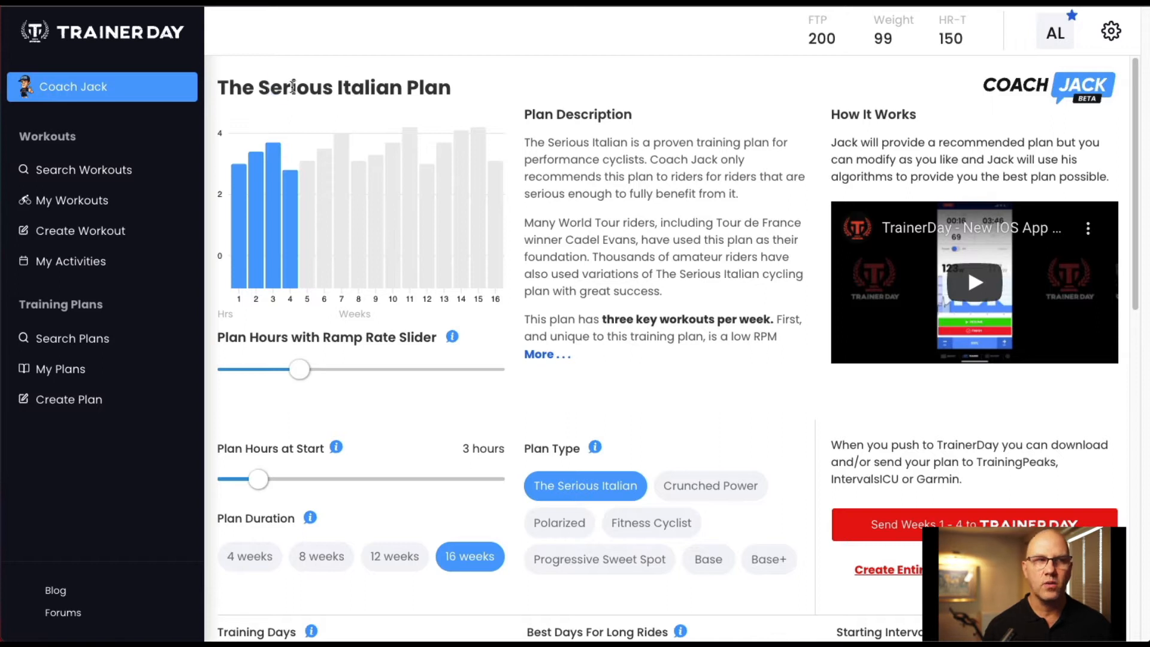
Set the plan's starting hours to 4.3 hours and the ramp rate to 5.
left_click_drag(270, 89, 430, 82)
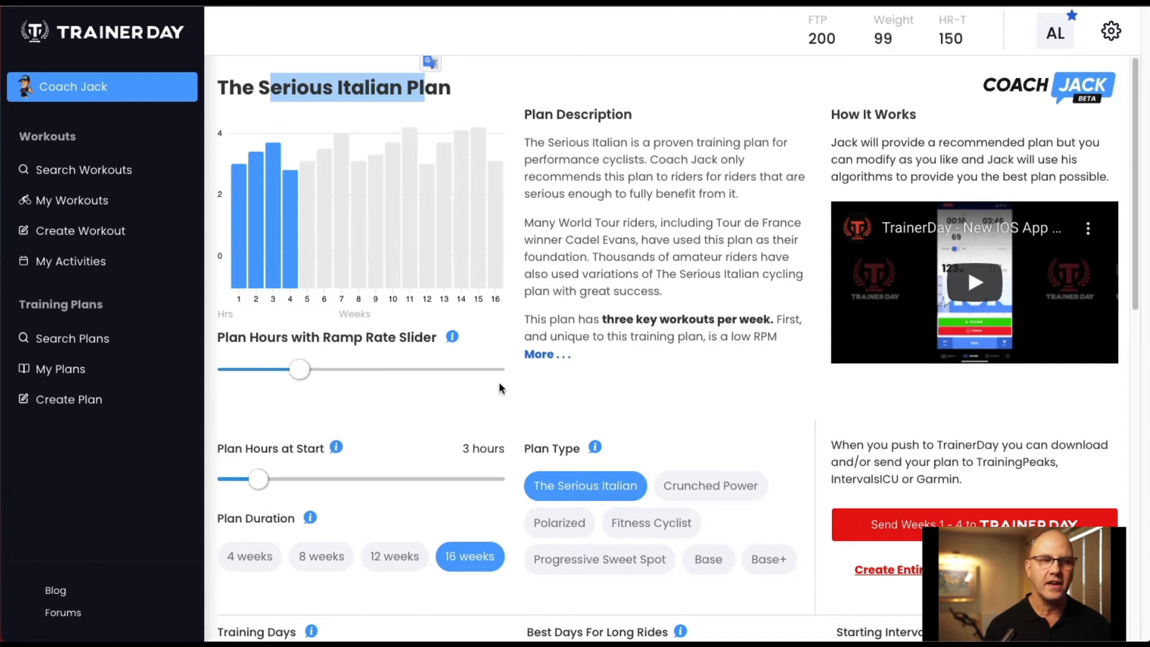
left_click_drag(258, 479, 286, 483)
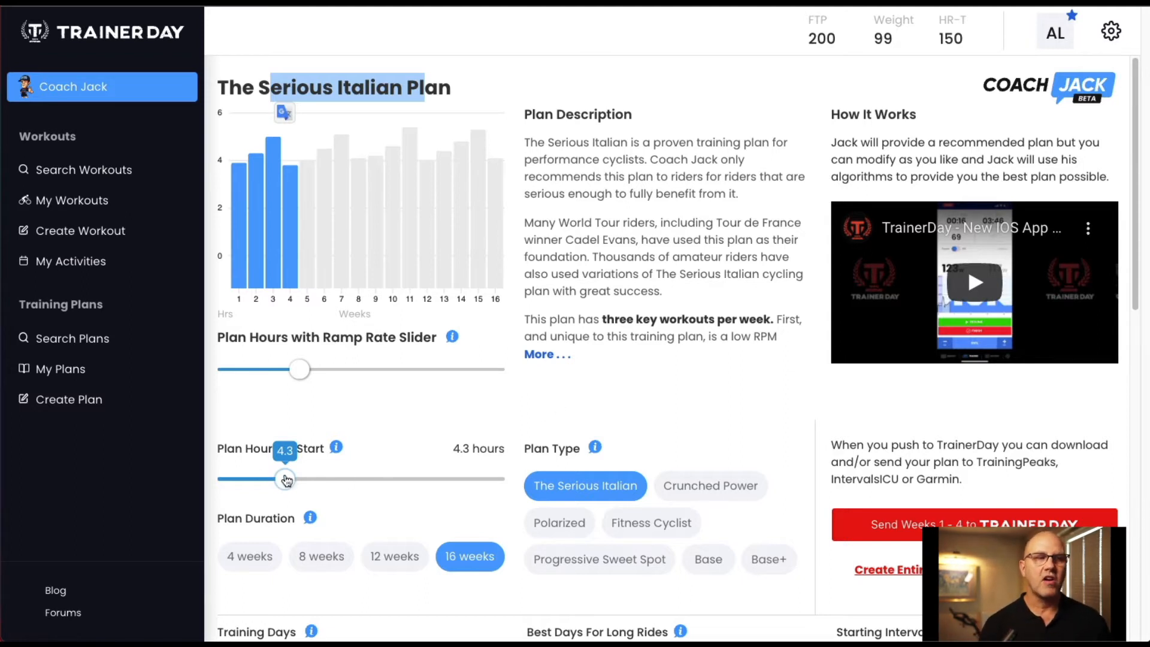
mouse_move(293, 374)
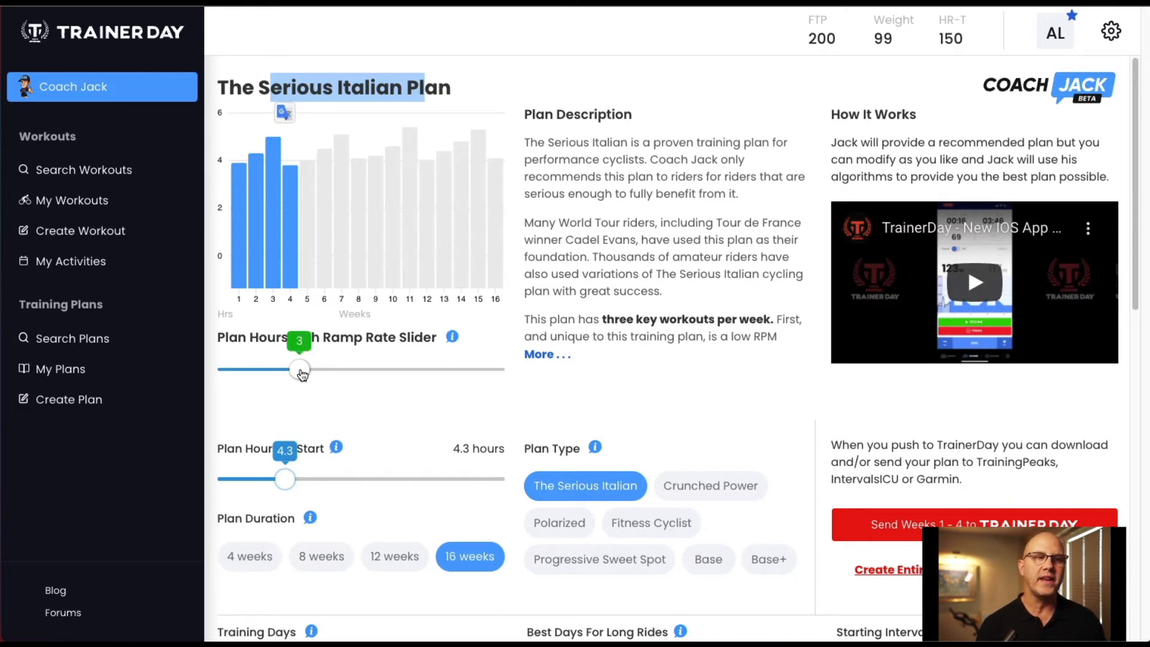
left_click_drag(302, 374, 379, 368)
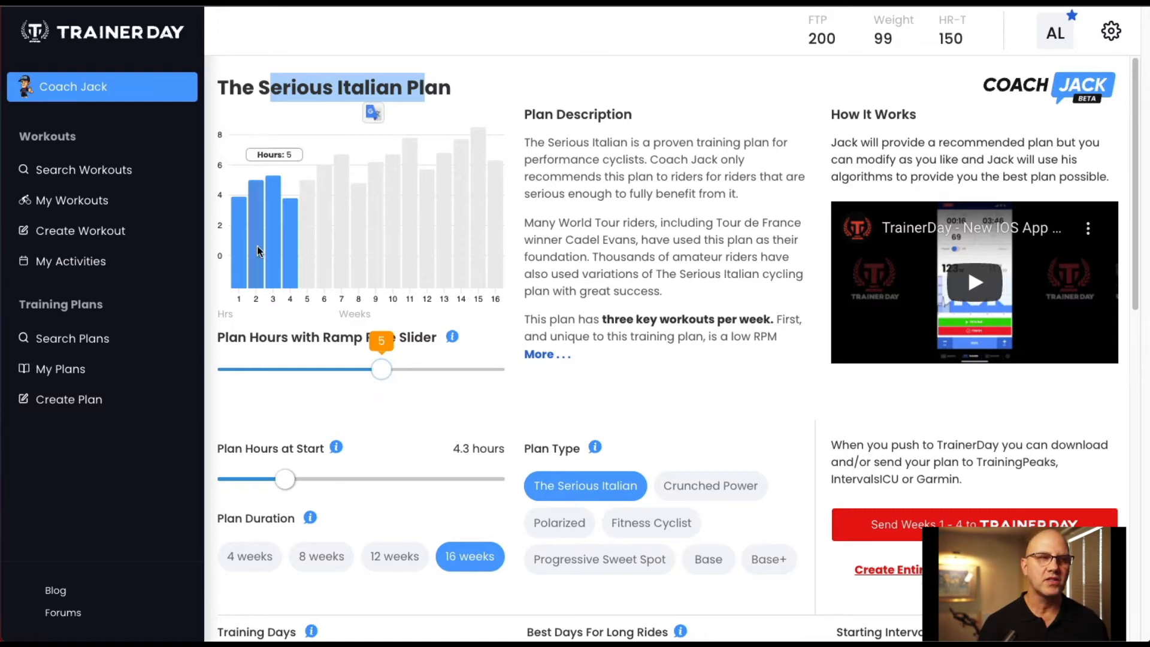
mouse_move(470, 170)
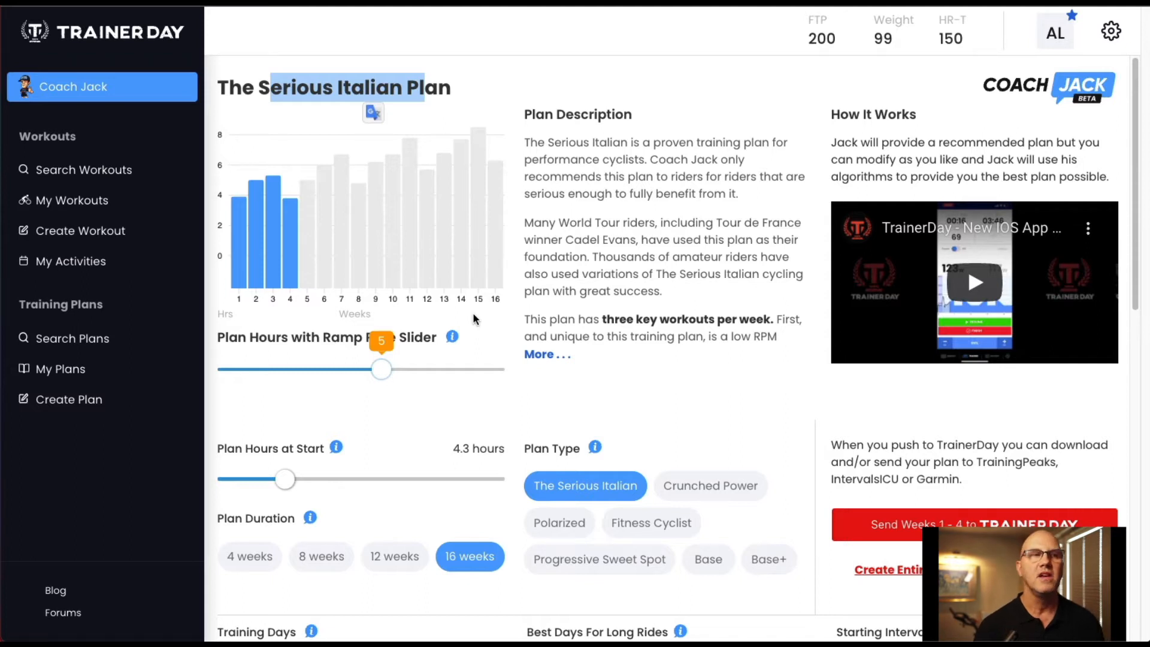
left_click(640, 257)
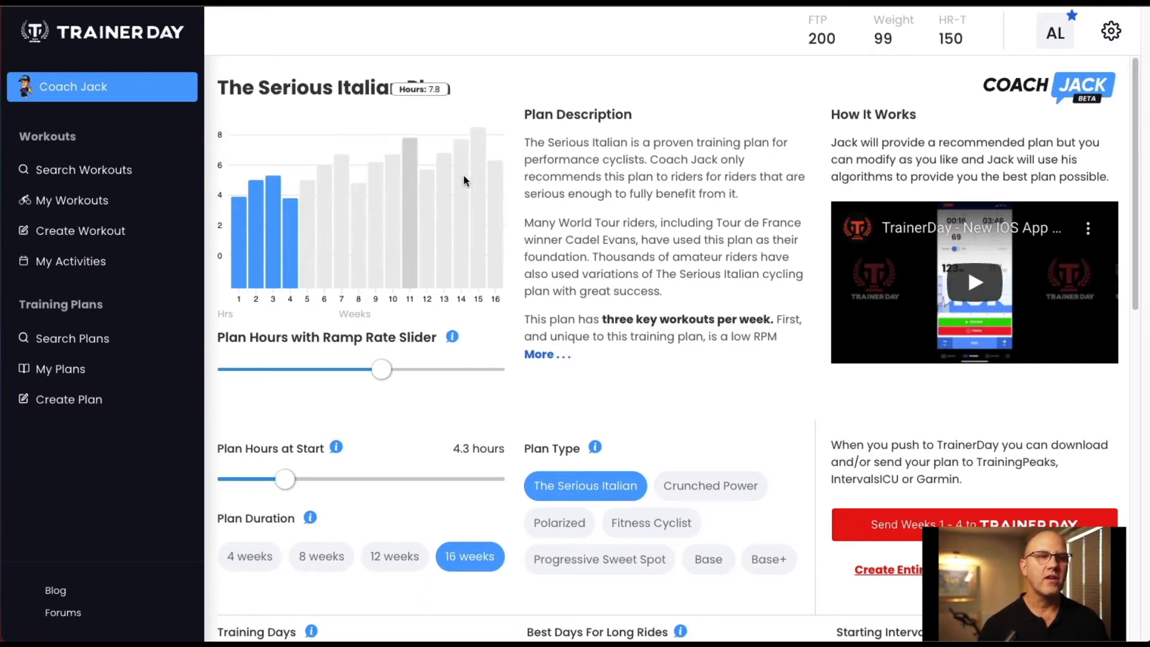
mouse_move(295, 477)
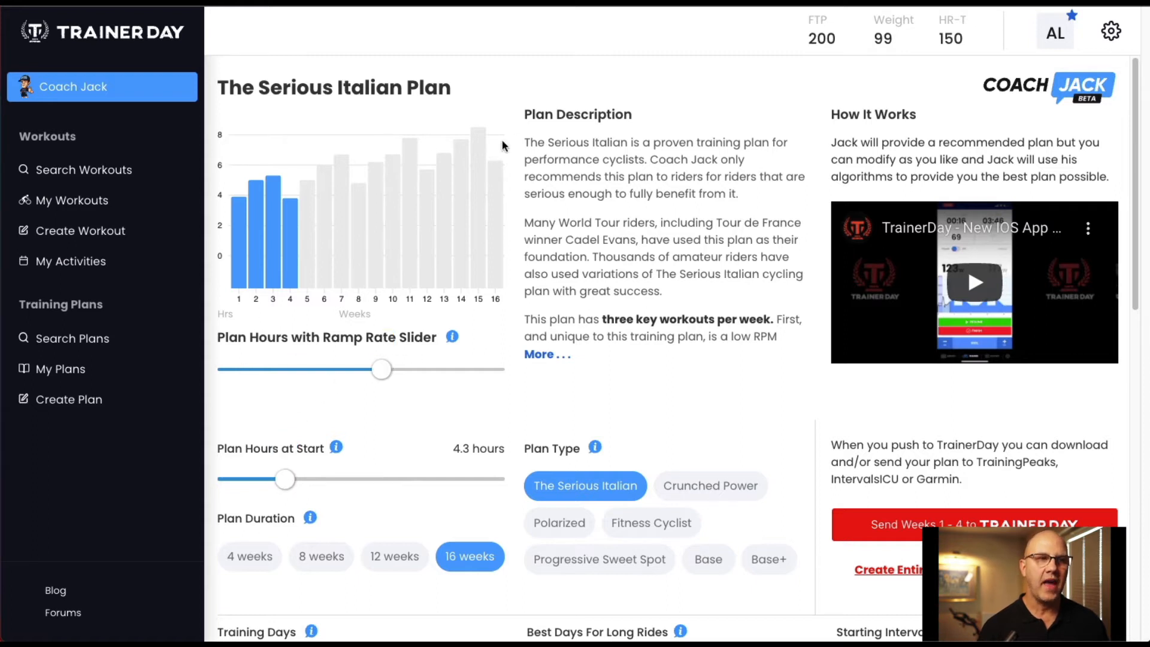
mouse_move(265, 206)
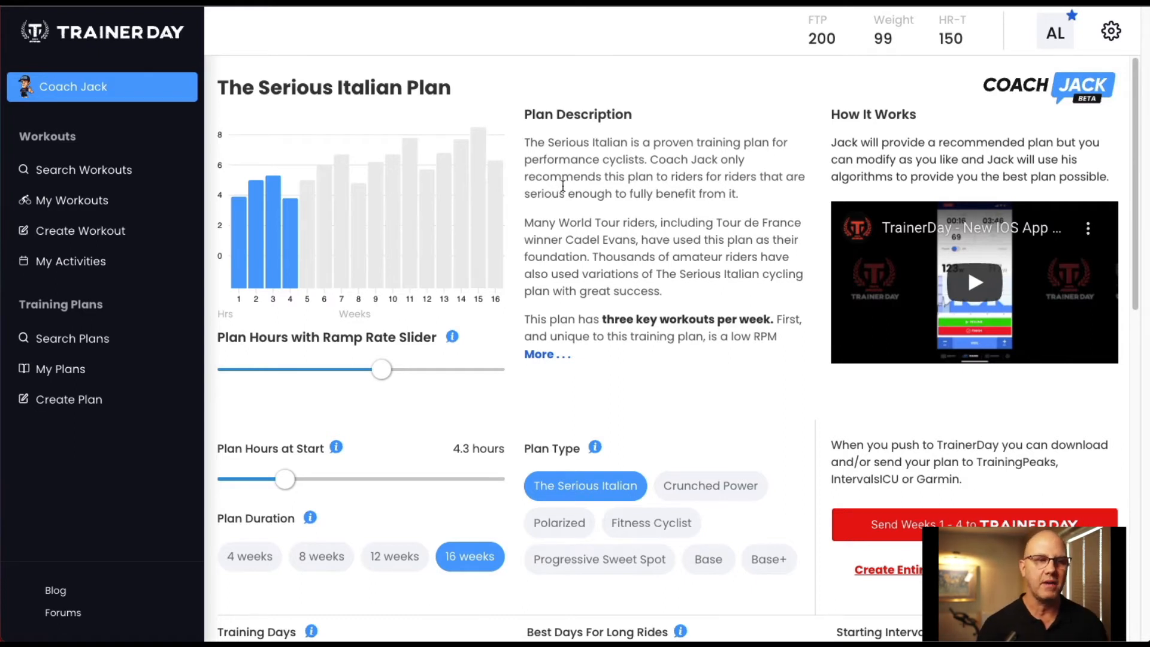
Review the plan type, duration and training day options along with the scheduled Week 1 workouts.
scroll(584, 191, "down", 1)
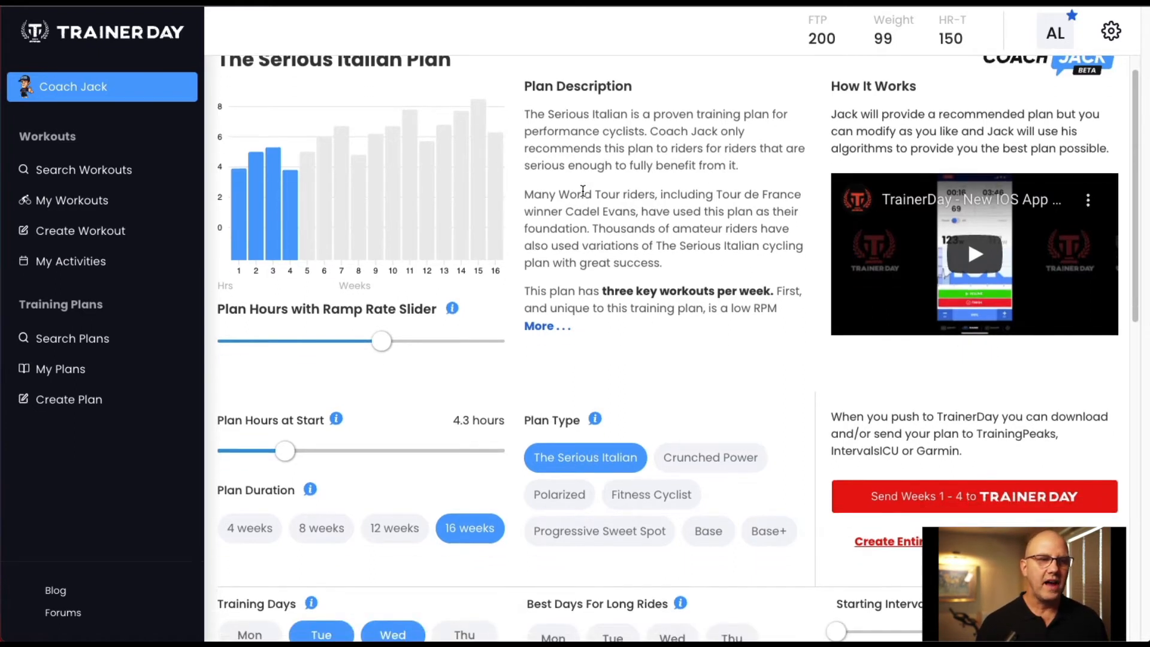
scroll(683, 440, "down", 1)
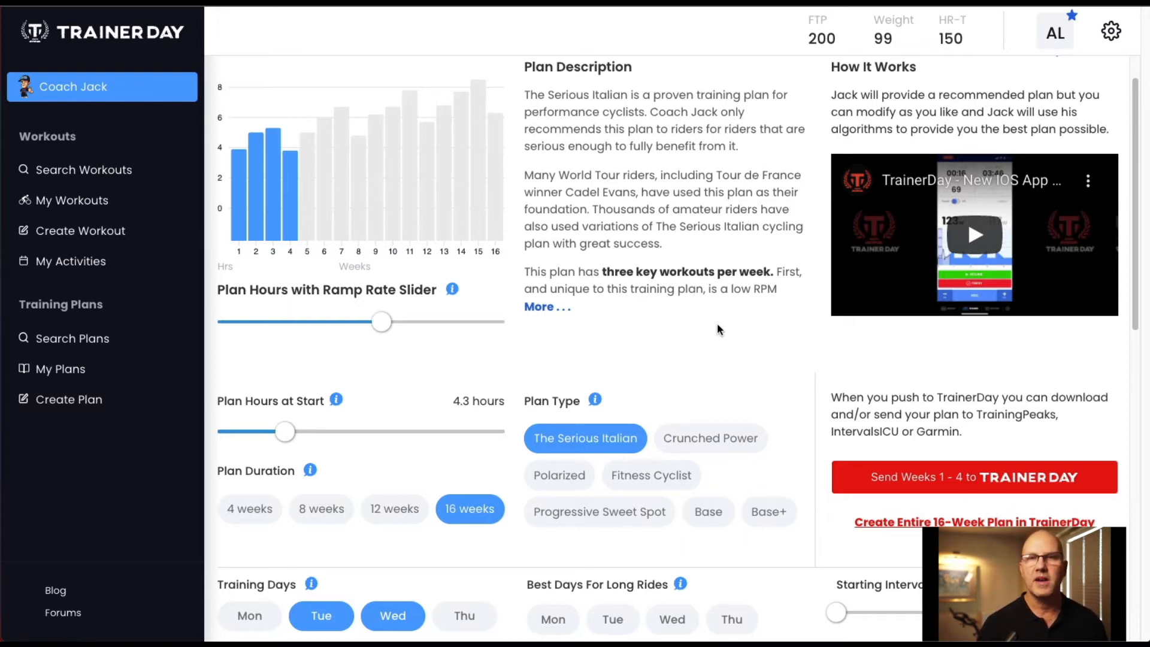
scroll(713, 322, "down", 4)
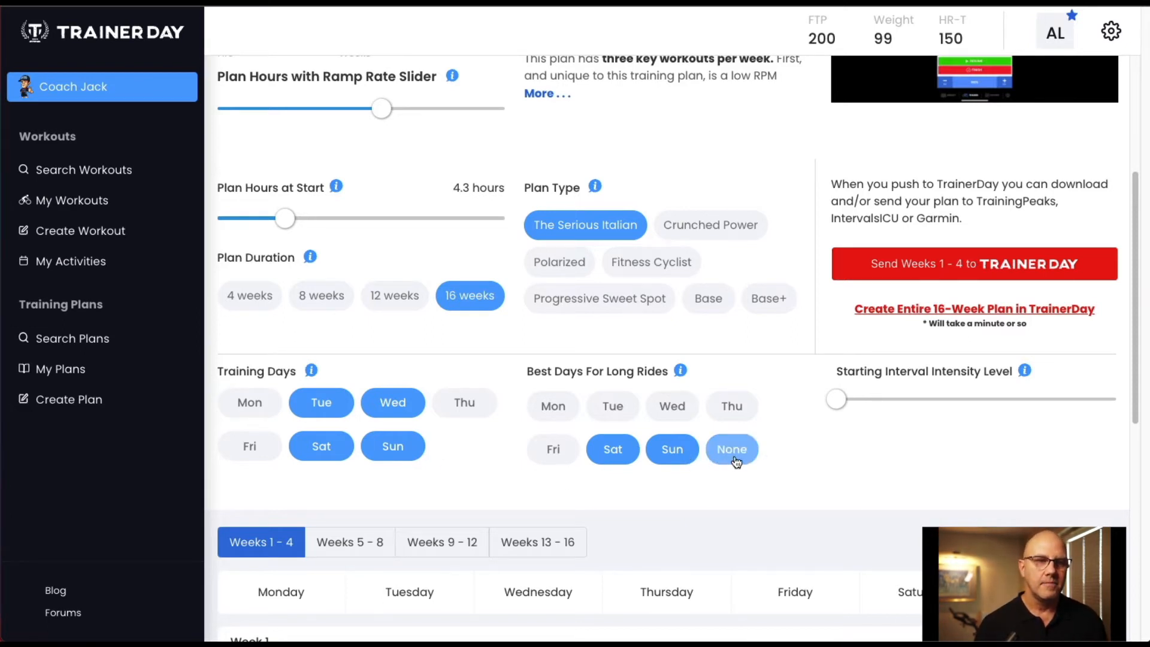
scroll(735, 458, "down", 1)
scroll(735, 460, "down", 1)
scroll(734, 459, "down", 1)
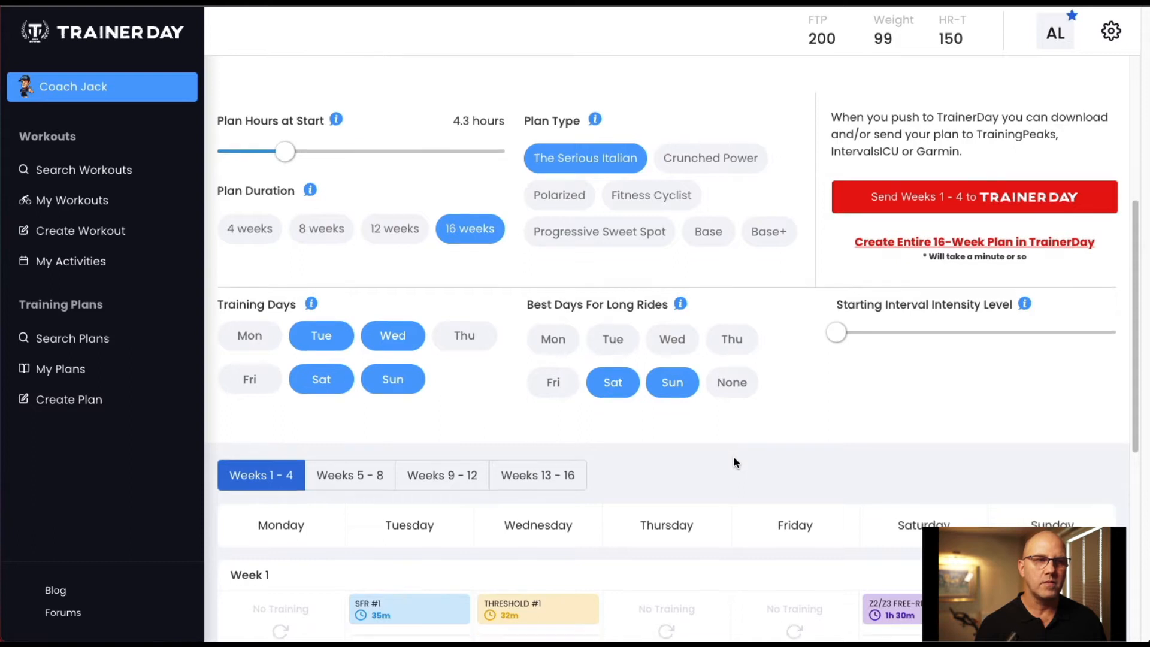
scroll(766, 378, "down", 2)
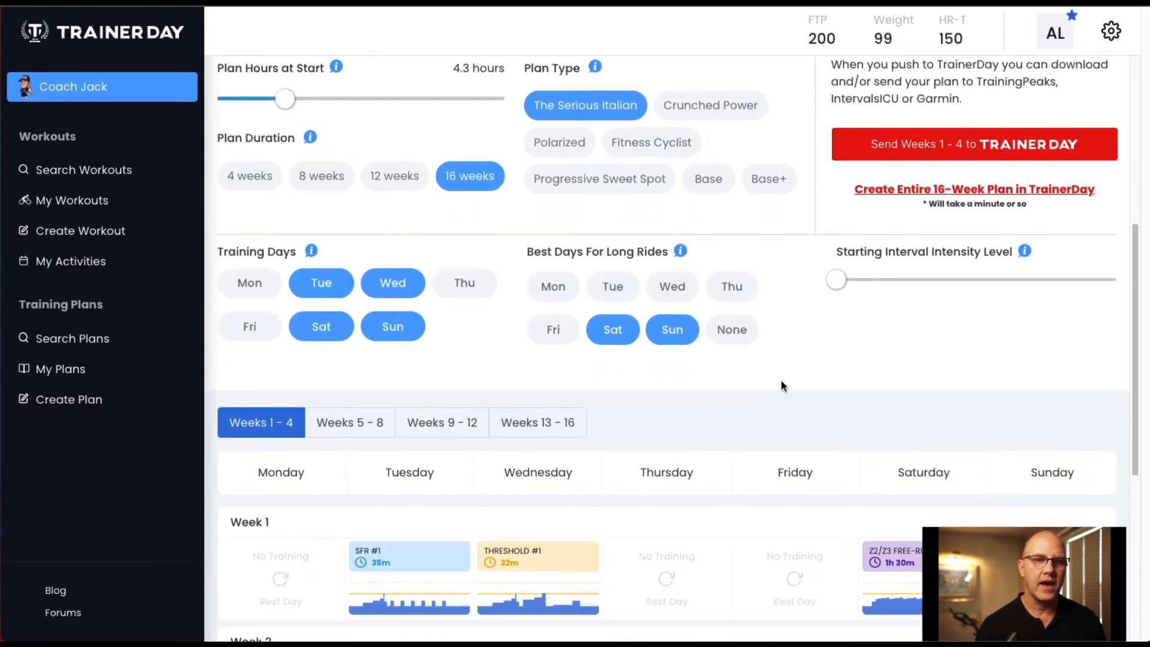
scroll(784, 388, "down", 1)
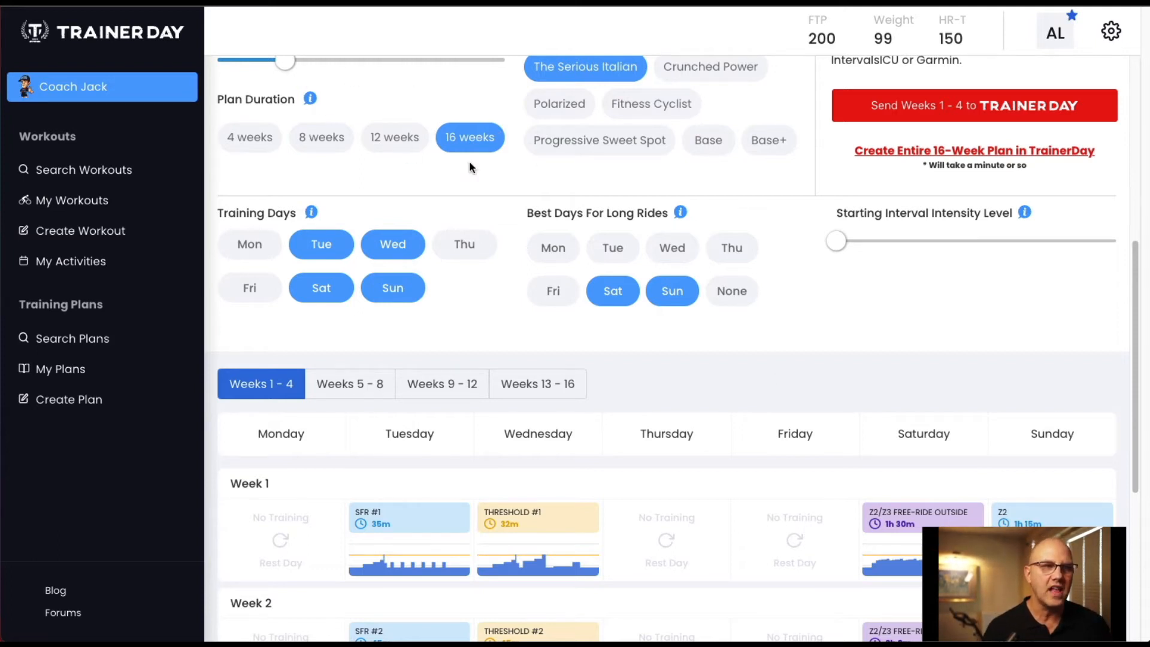
scroll(469, 160, "up", 1)
mouse_move(395, 558)
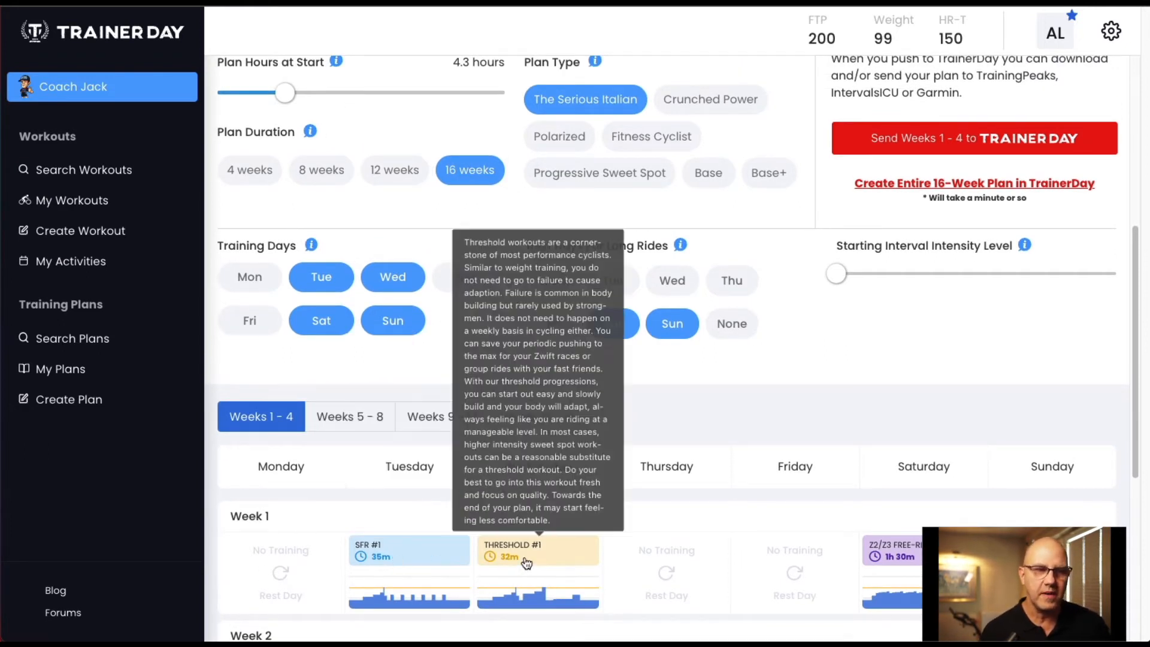
mouse_move(892, 557)
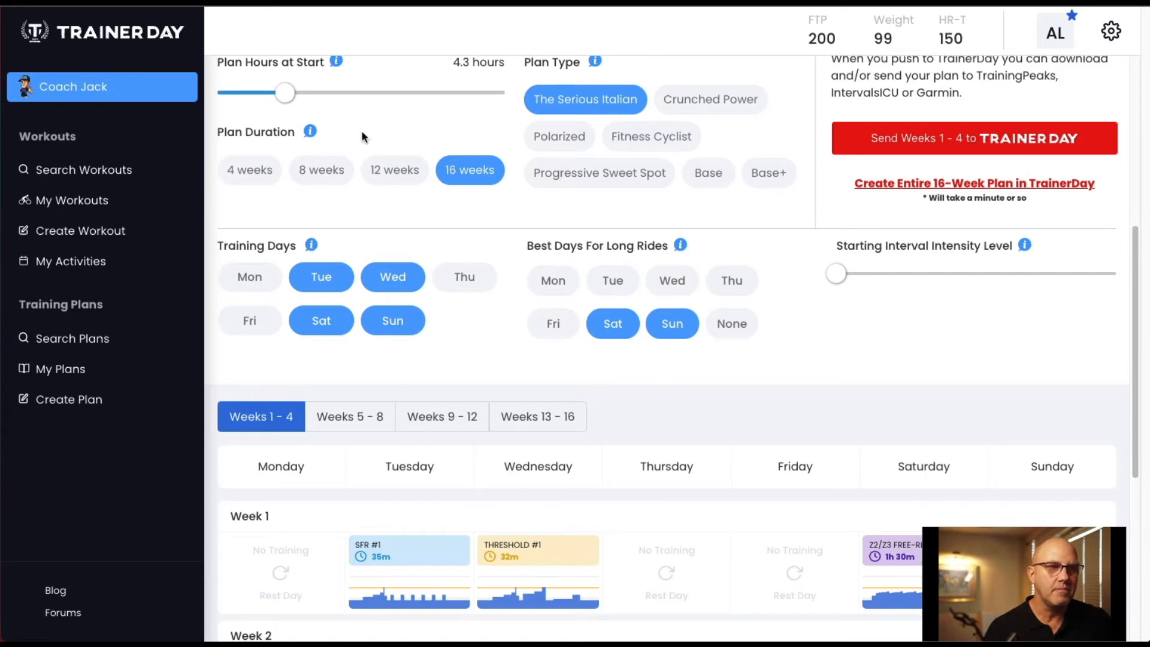
Set the plan's starting hours to 6.7 hours.
left_click_drag(297, 87, 336, 96)
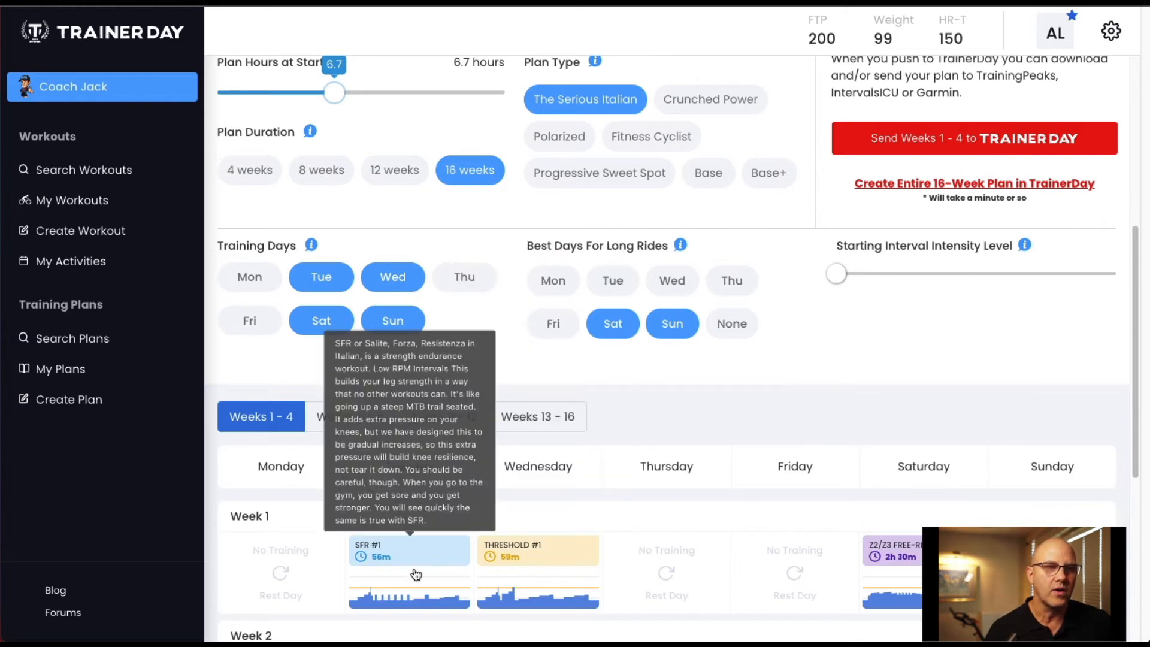
scroll(753, 460, "up", 1)
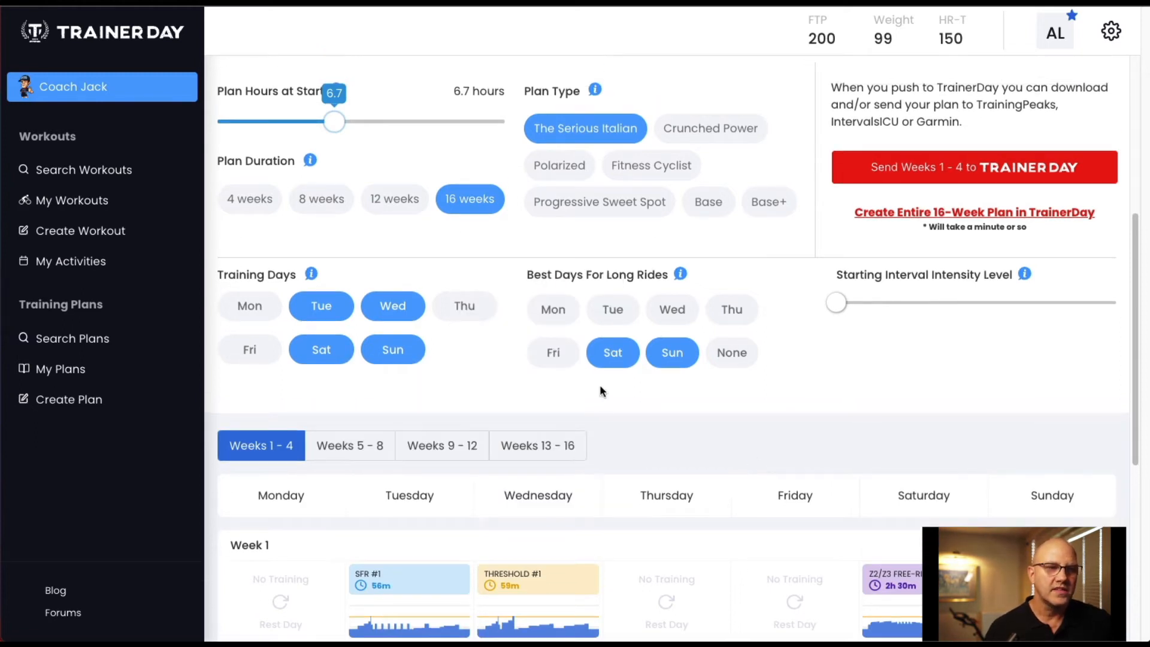
Try the plan without Sunday as a long-ride and training day, and restore Sunday in both settings.
left_click(689, 361)
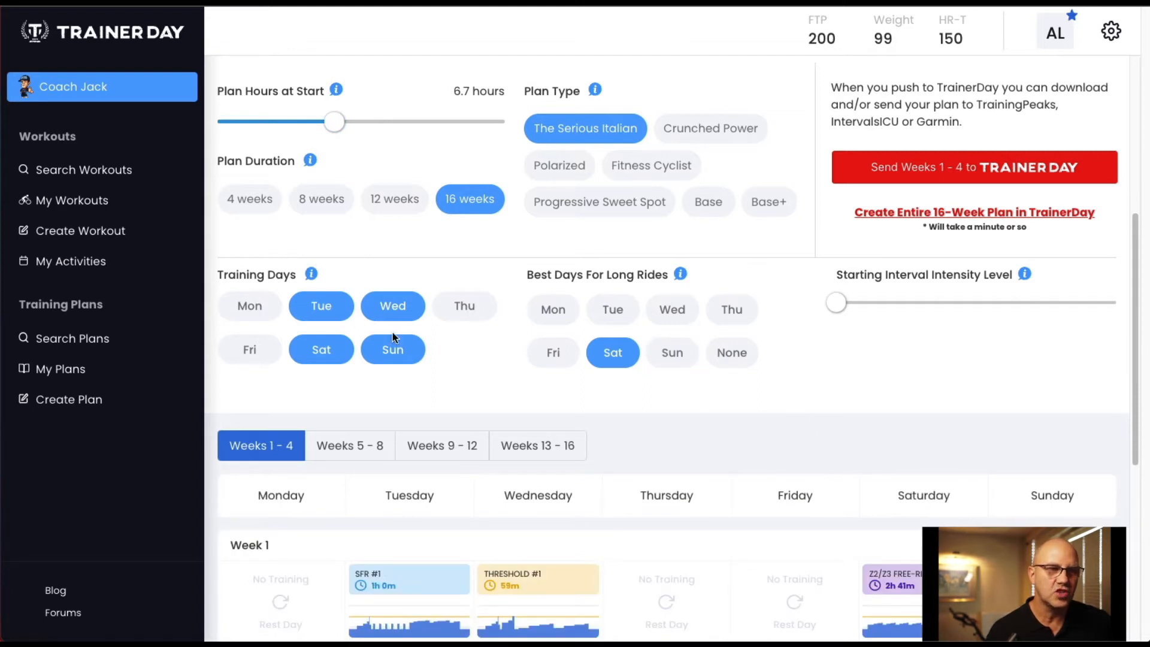
left_click(400, 354)
scroll(881, 394, "down", 1)
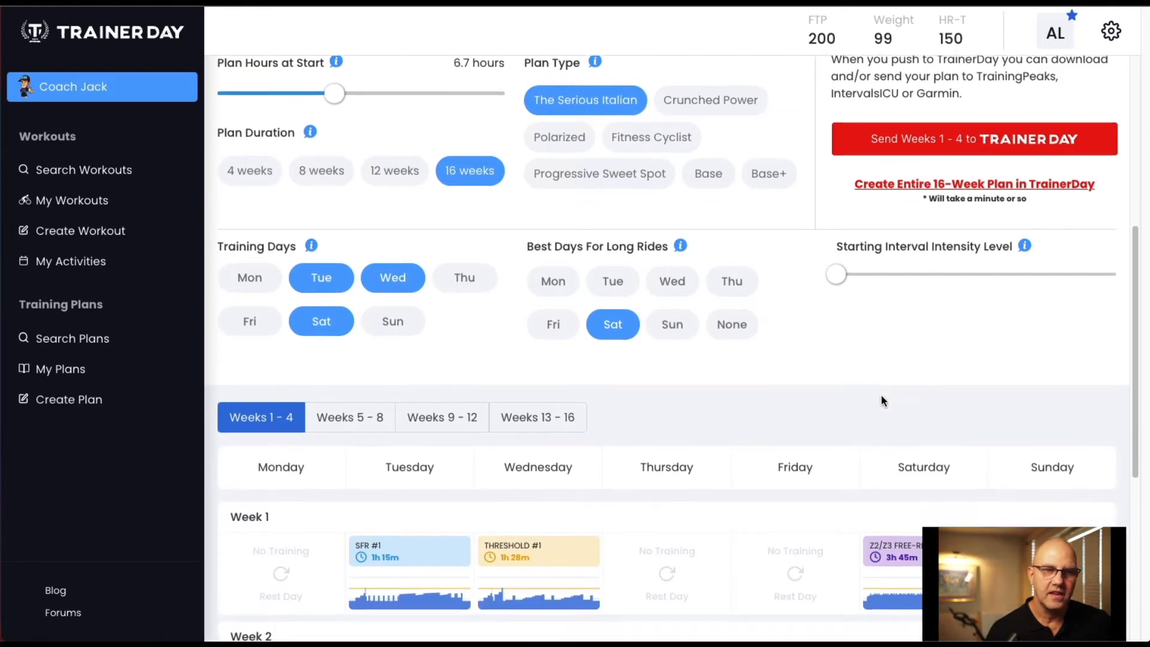
left_click(382, 322)
left_click(673, 331)
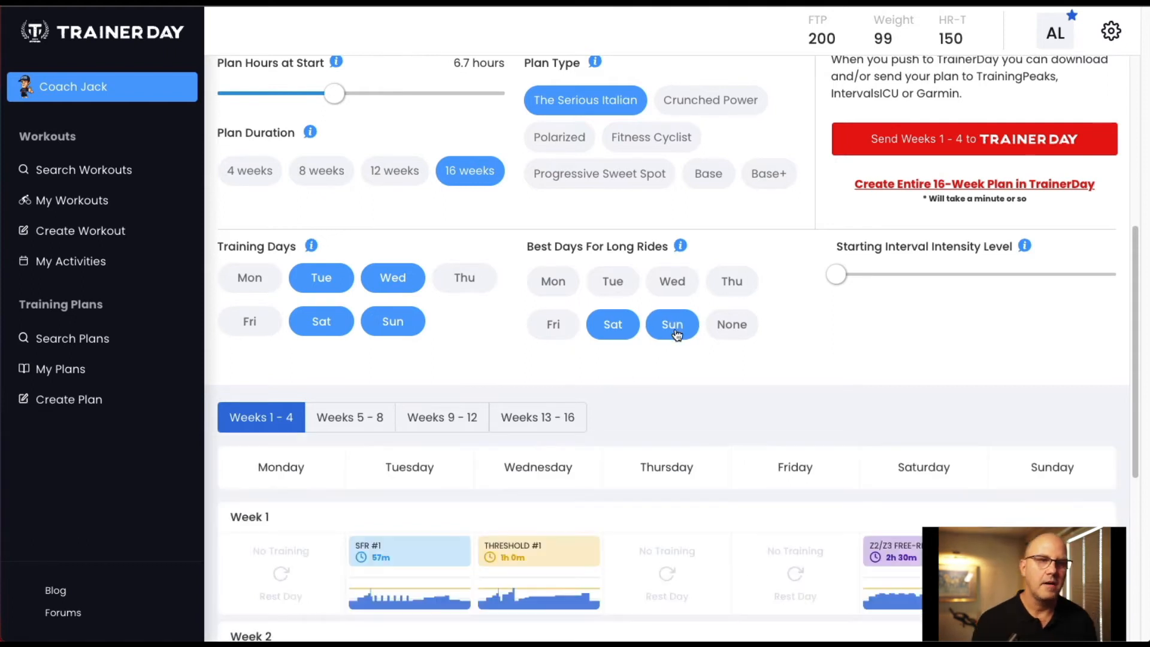
Examine the starting interval intensity setting and the intervals of the Week 1 SFR and threshold workouts.
scroll(792, 313, "up", 1)
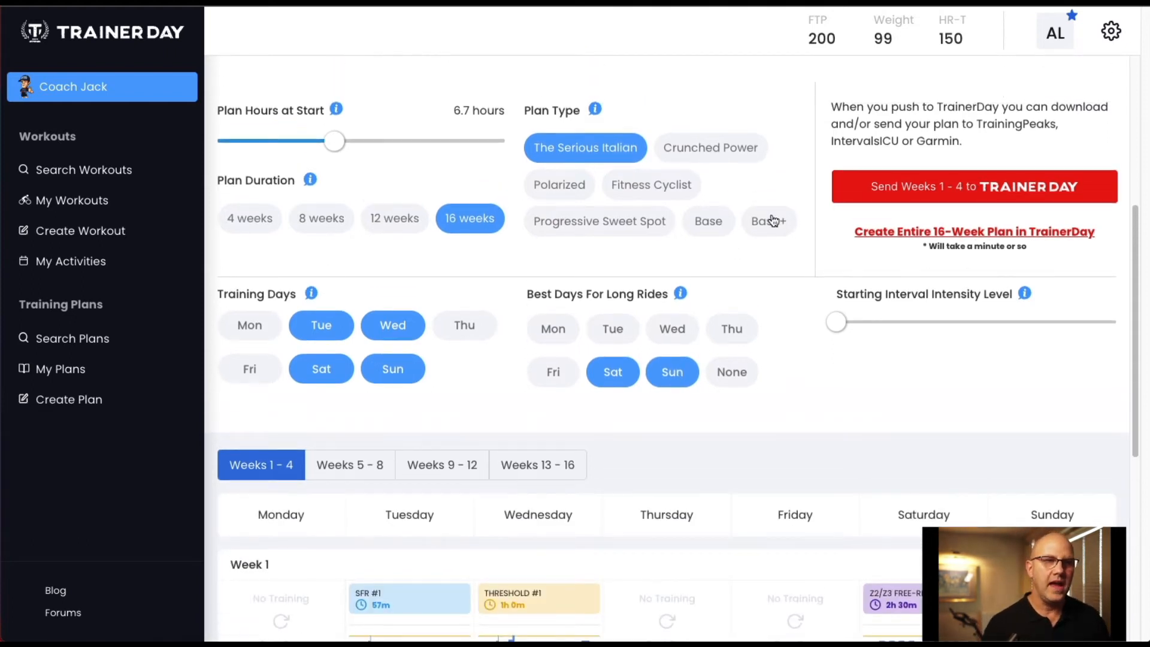
scroll(773, 226, "up", 1)
scroll(771, 232, "up", 1)
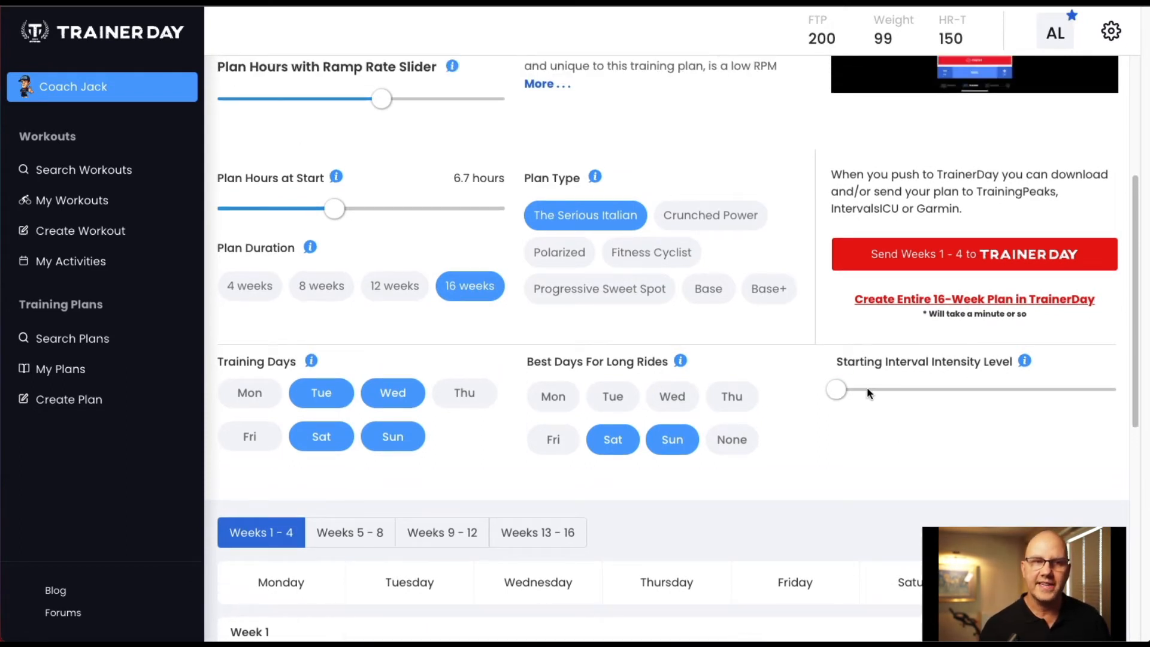
mouse_move(836, 397)
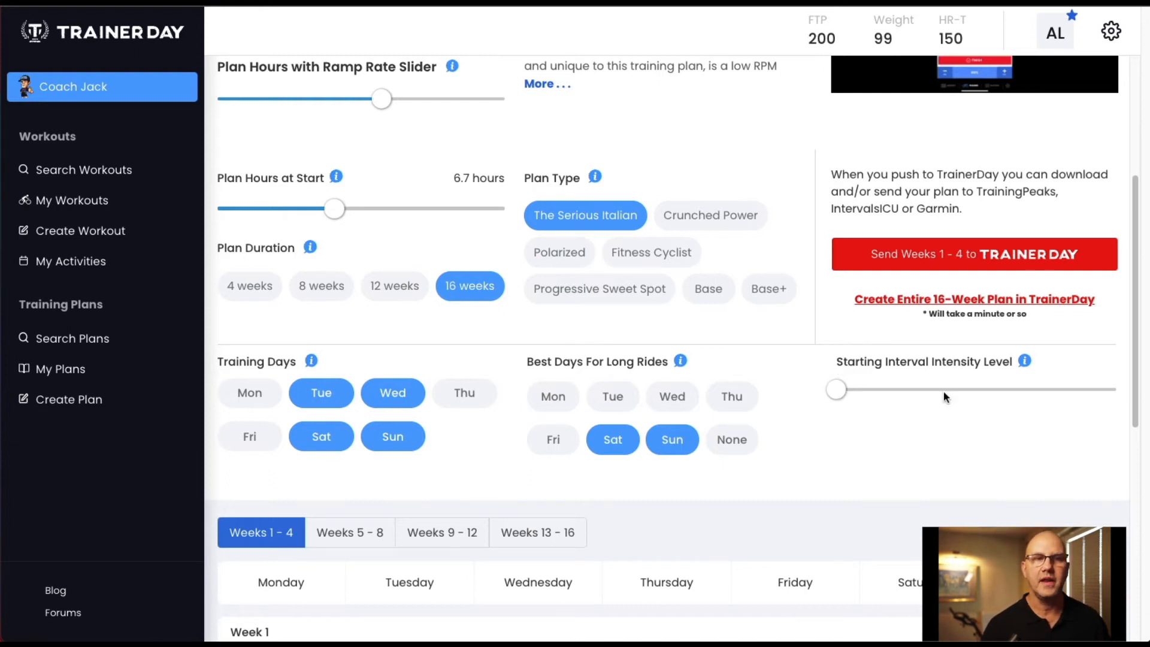
scroll(944, 397, "down", 1)
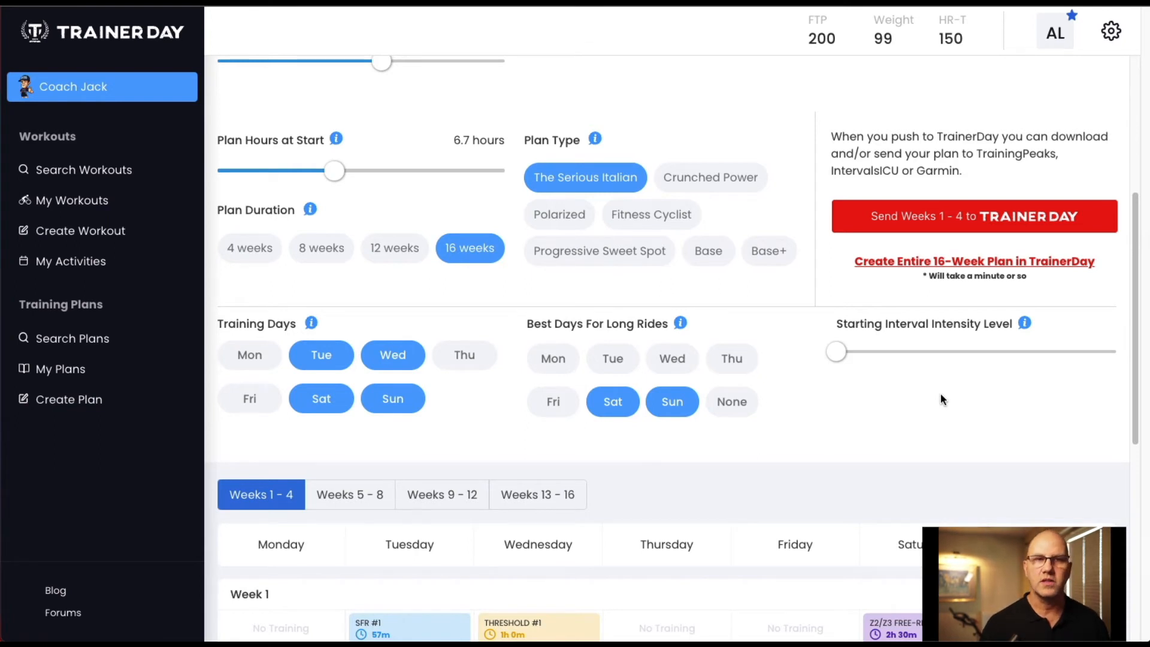
scroll(941, 395, "up", 1)
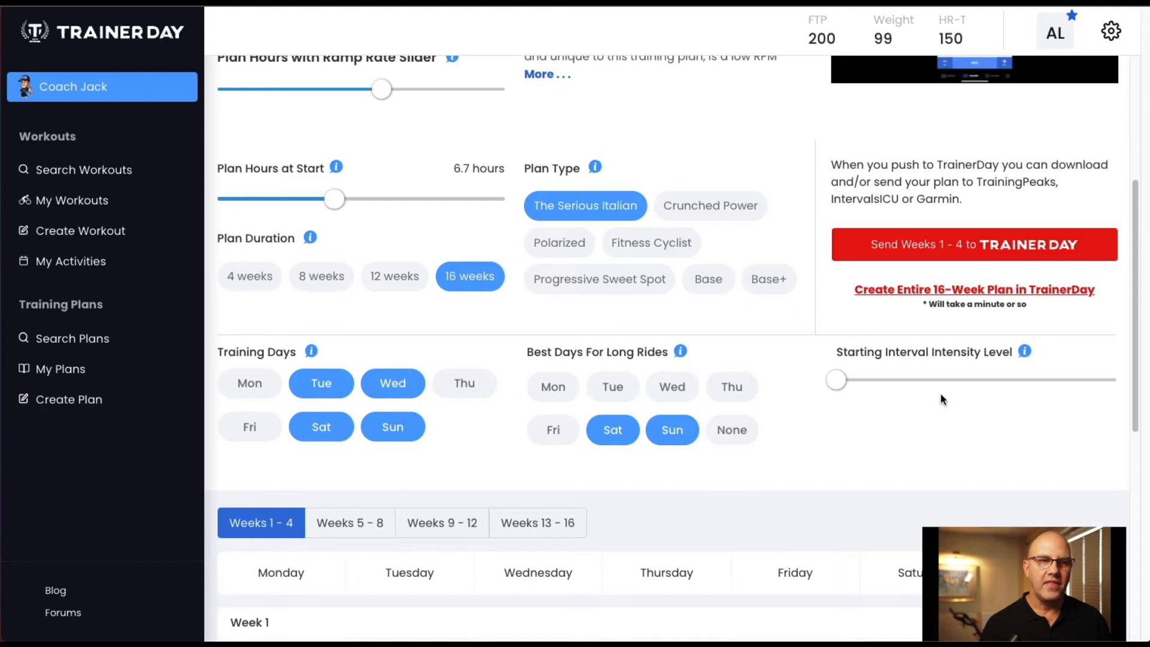
scroll(905, 388, "up", 1)
scroll(905, 388, "down", 1)
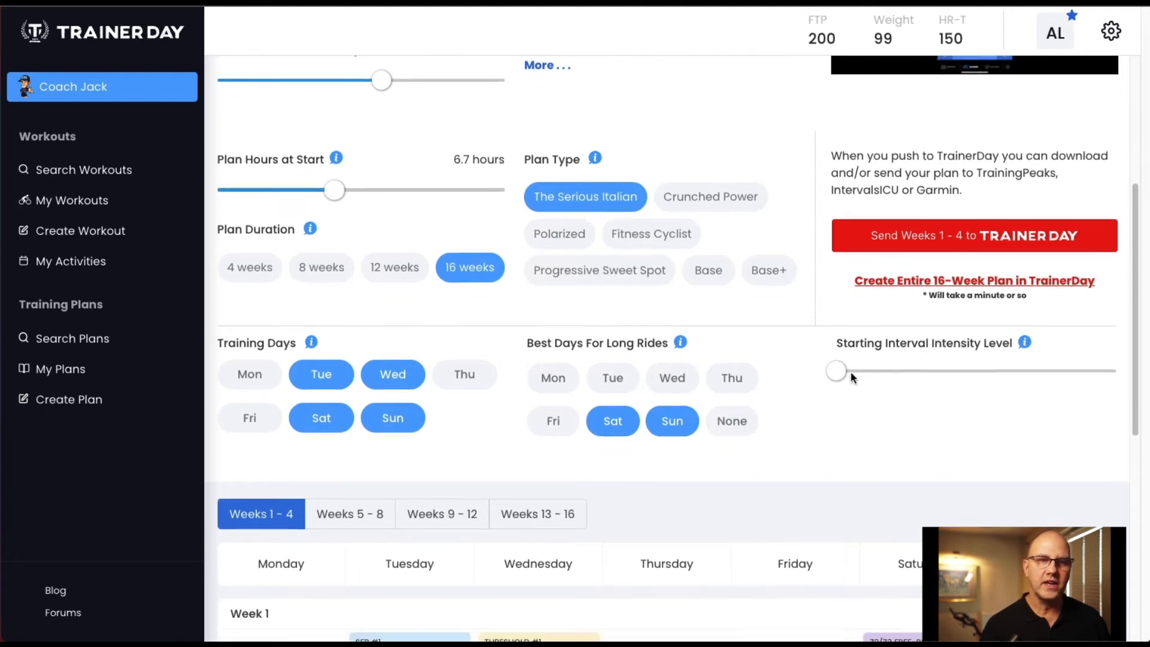
scroll(851, 374, "down", 3)
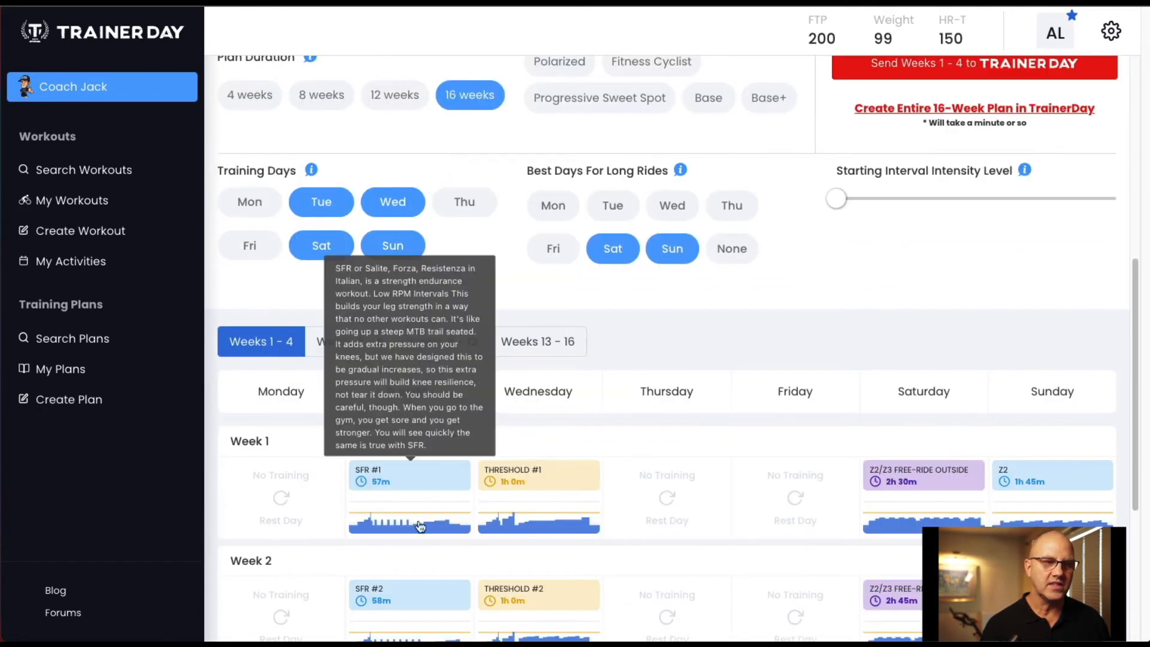
mouse_move(506, 523)
Reduce the plan's starting hours and check the Week 1 SFR and threshold workouts.
scroll(422, 174, "up", 2)
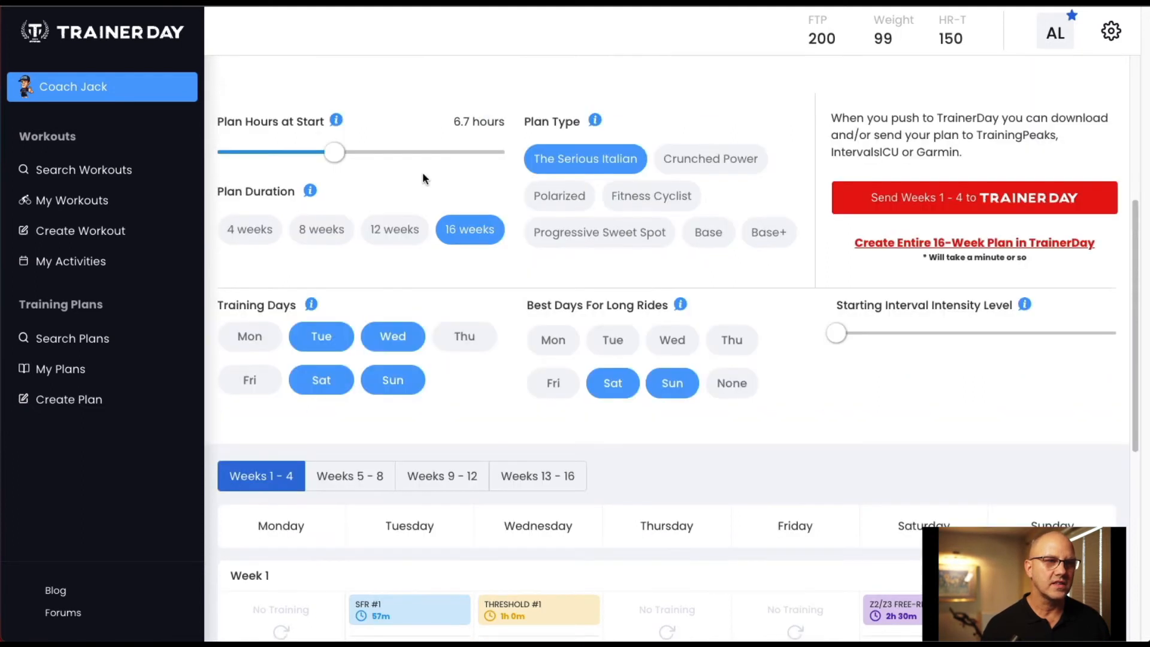
left_click_drag(327, 152, 301, 151)
scroll(557, 527, "down", 2)
mouse_move(556, 527)
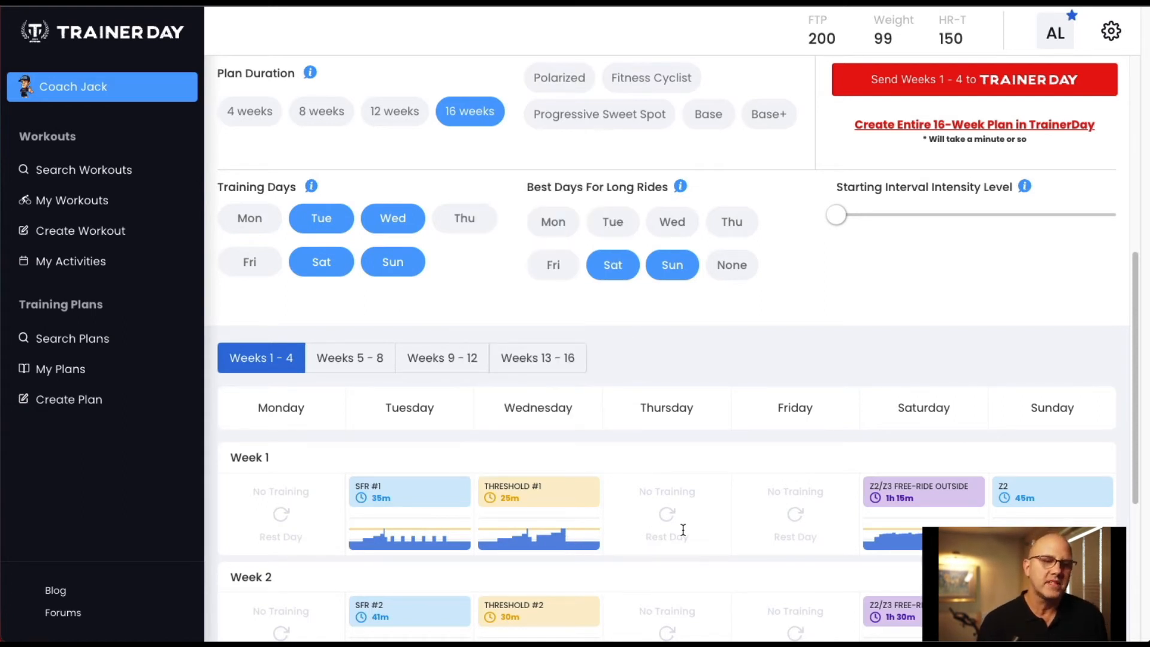
scroll(683, 530, "down", 1)
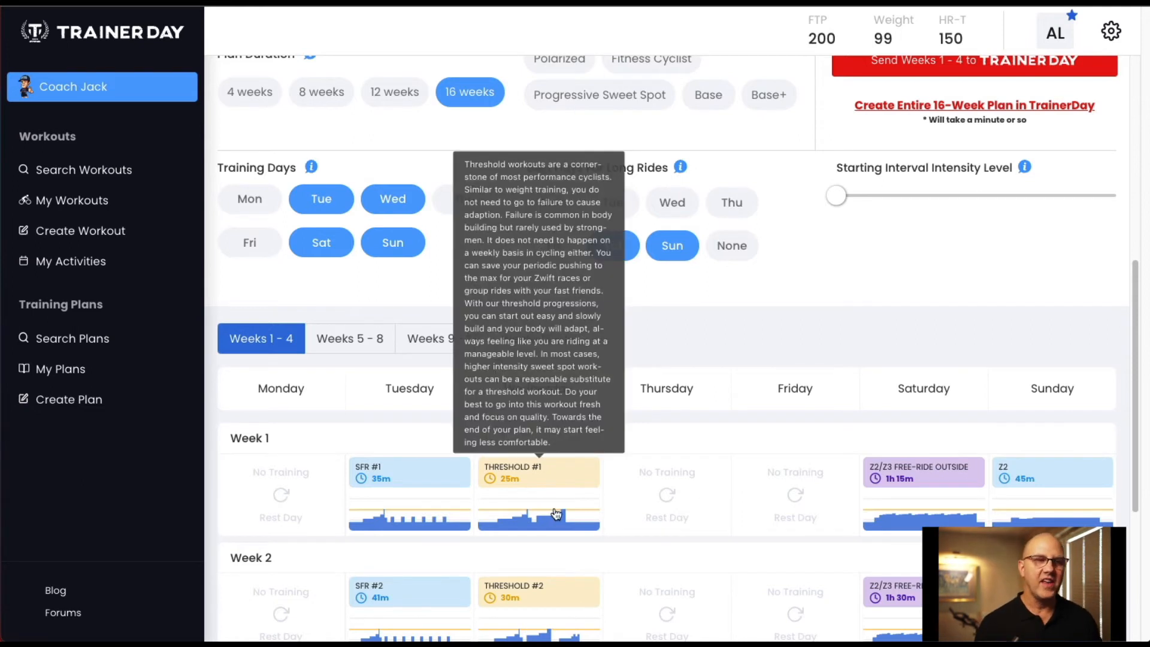
Show the schedule for weeks 13 to 16 and examine its SFR and threshold workouts.
left_click(556, 345)
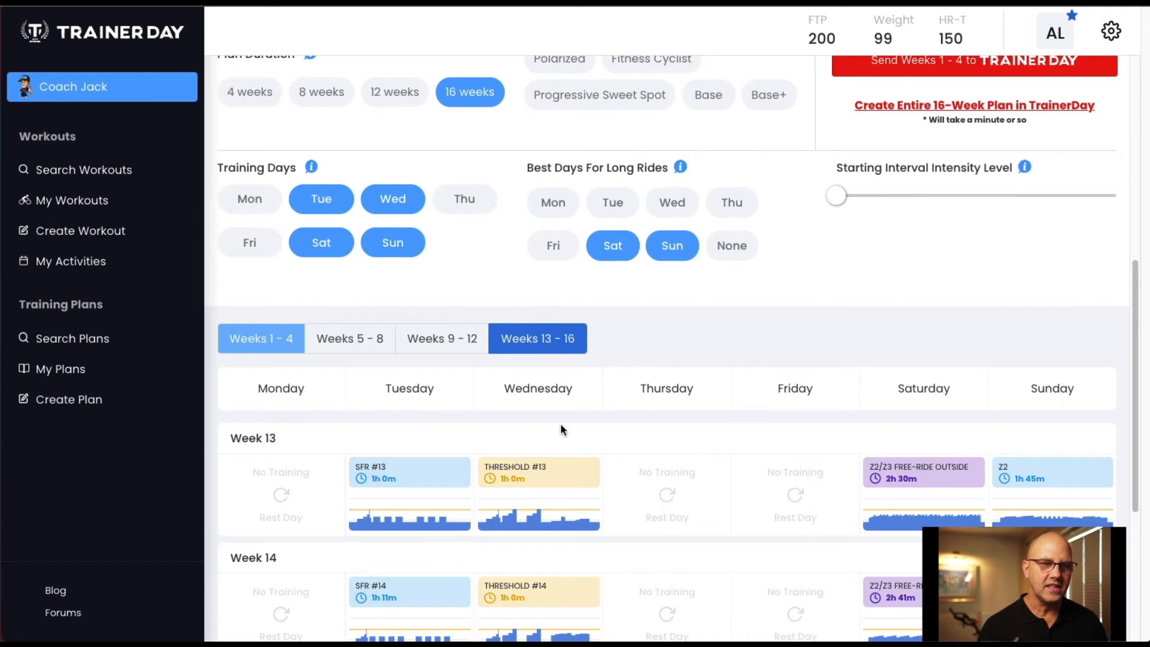
mouse_move(522, 527)
scroll(521, 523, "down", 5)
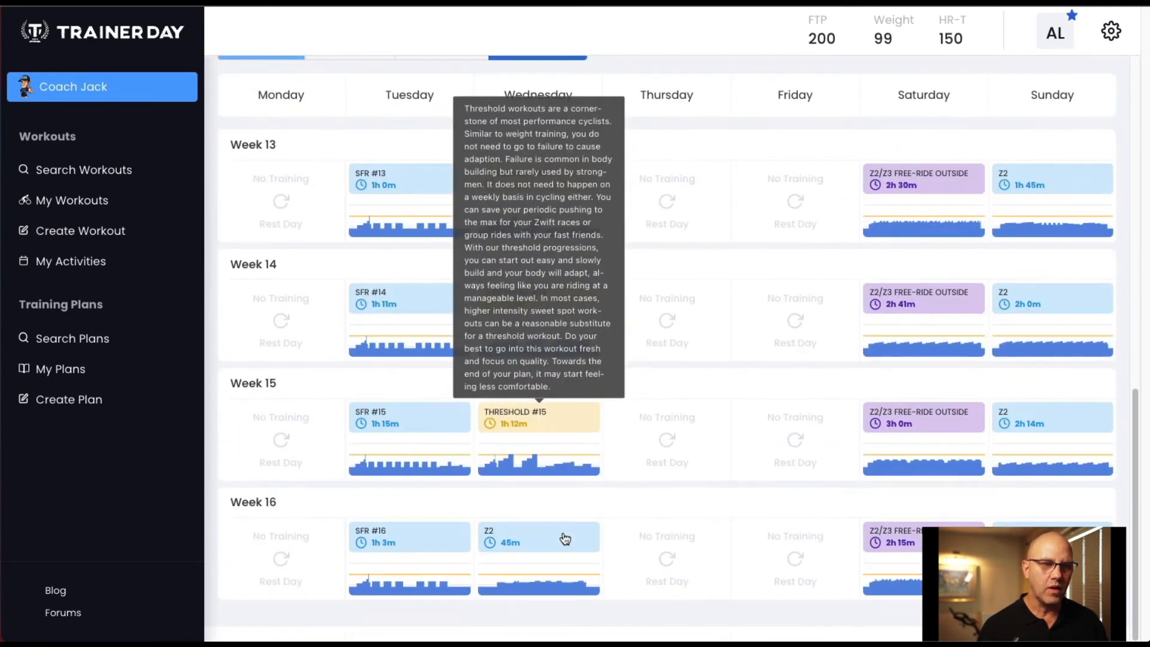
mouse_move(552, 459)
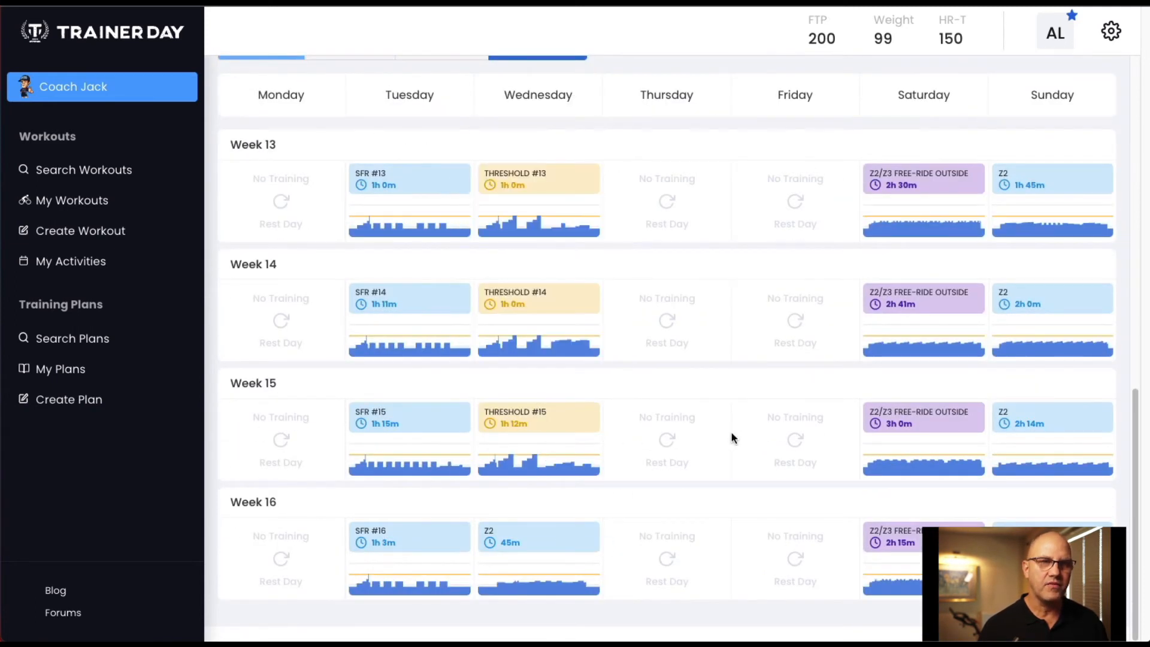
scroll(733, 435, "up", 3)
scroll(736, 439, "down", 3)
scroll(734, 432, "up", 5)
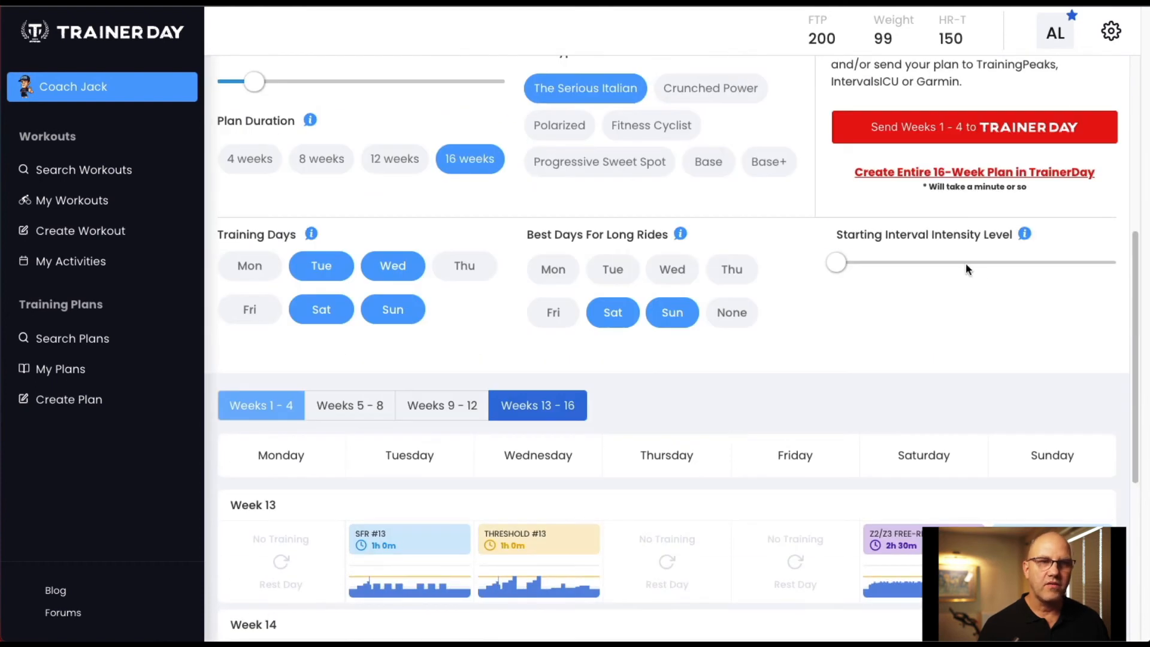
Set the starting interval intensity level to 4 and check the SFR and threshold workouts in weeks 1 to 4.
left_click_drag(838, 264, 1123, 258)
scroll(837, 310, "up", 1)
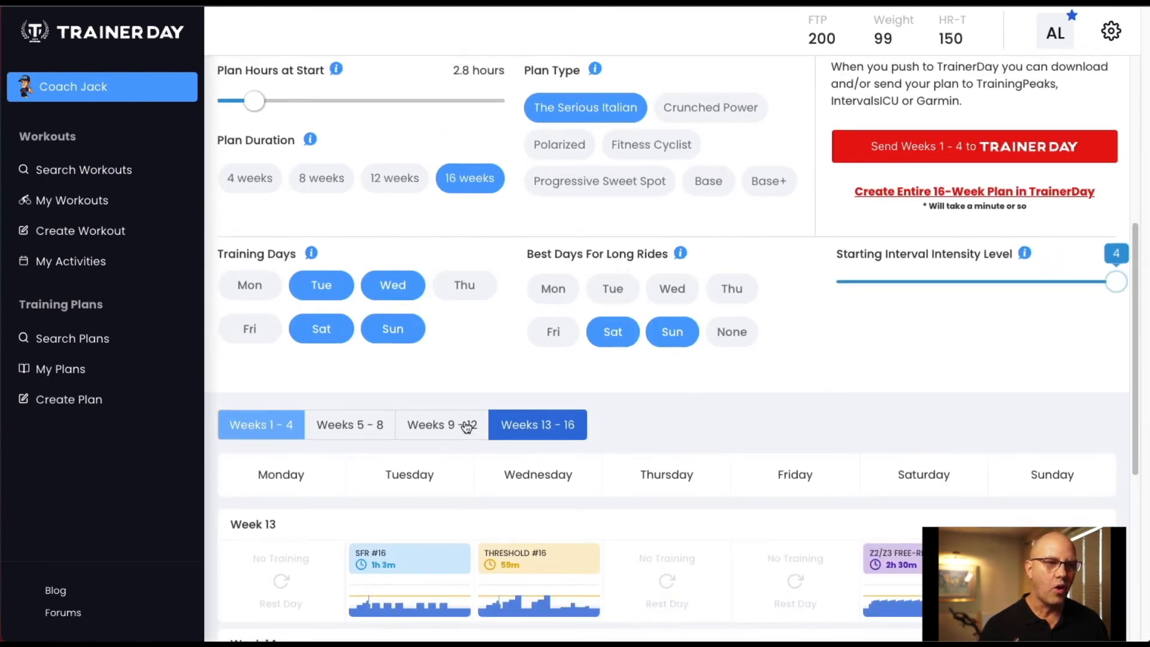
left_click(303, 428)
scroll(634, 465, "down", 2)
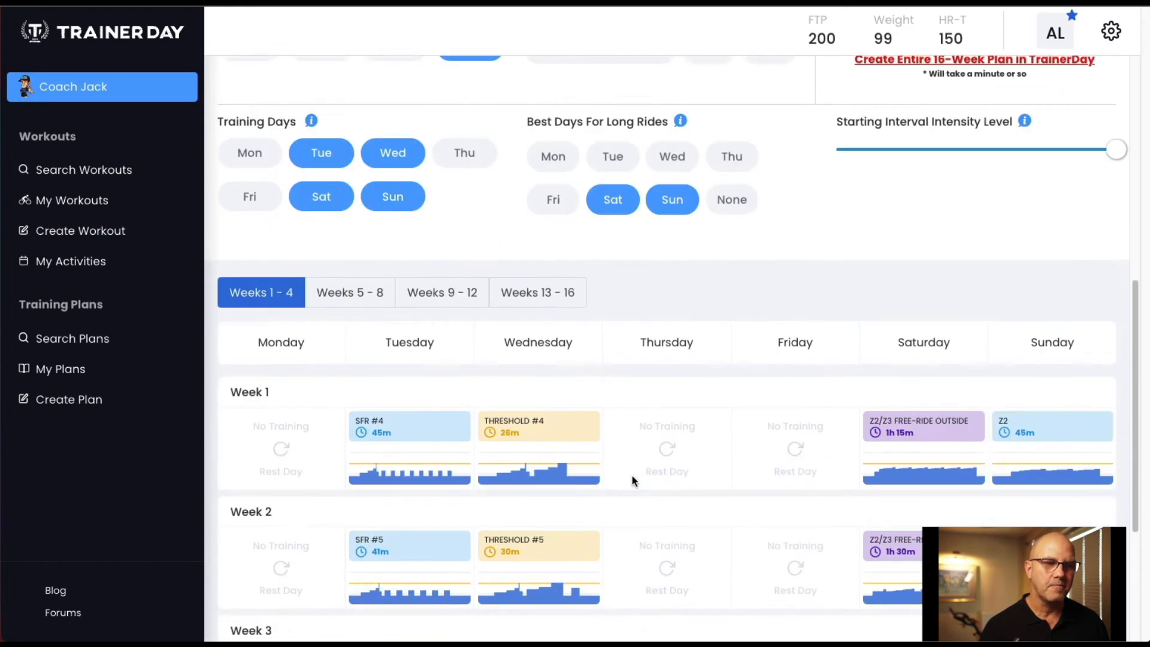
mouse_move(562, 473)
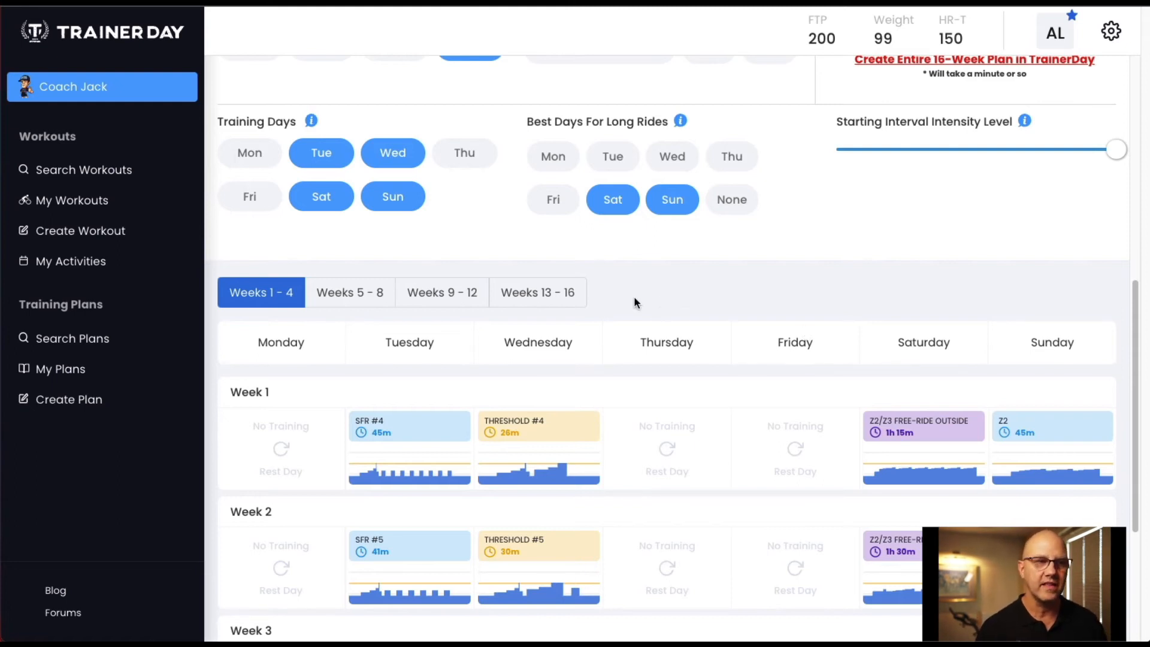
Show the schedule for weeks 13 to 16 and examine how its SFR and threshold workouts progress at the chosen intensity level.
left_click(564, 293)
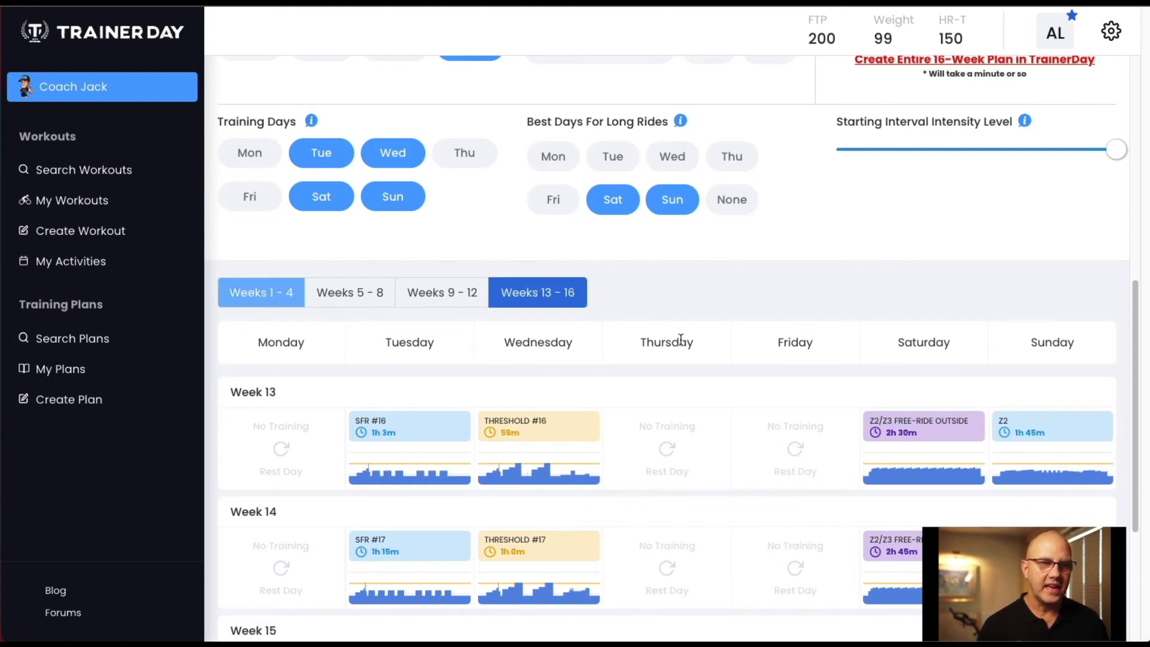
scroll(665, 342, "down", 4)
mouse_move(508, 463)
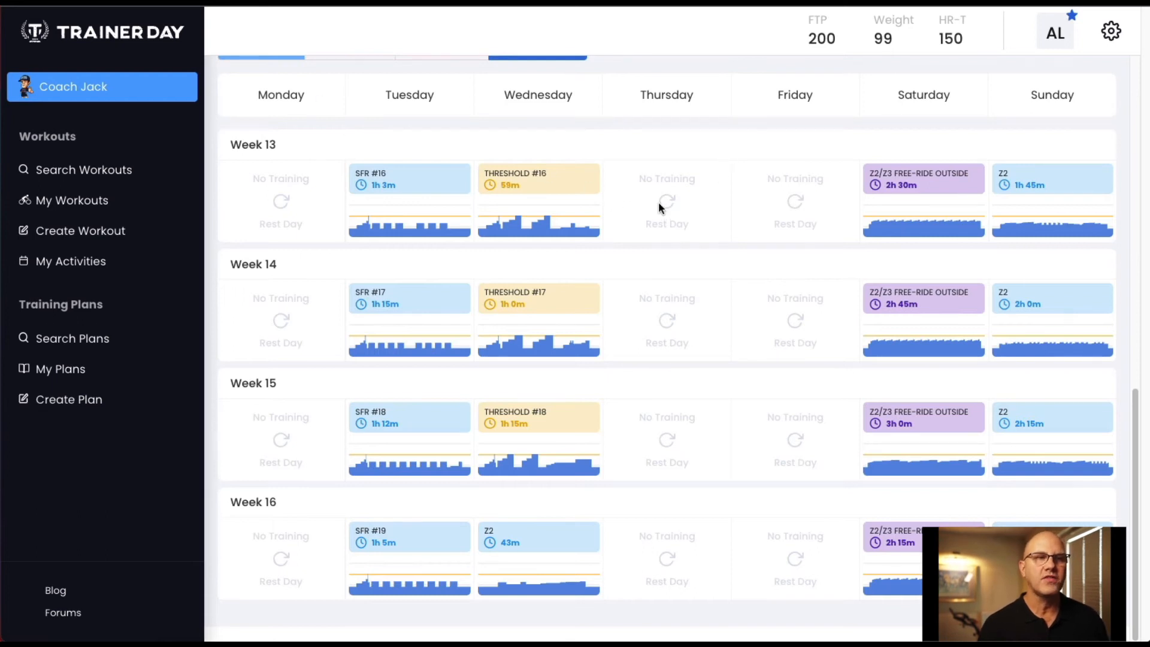
scroll(659, 203, "up", 1)
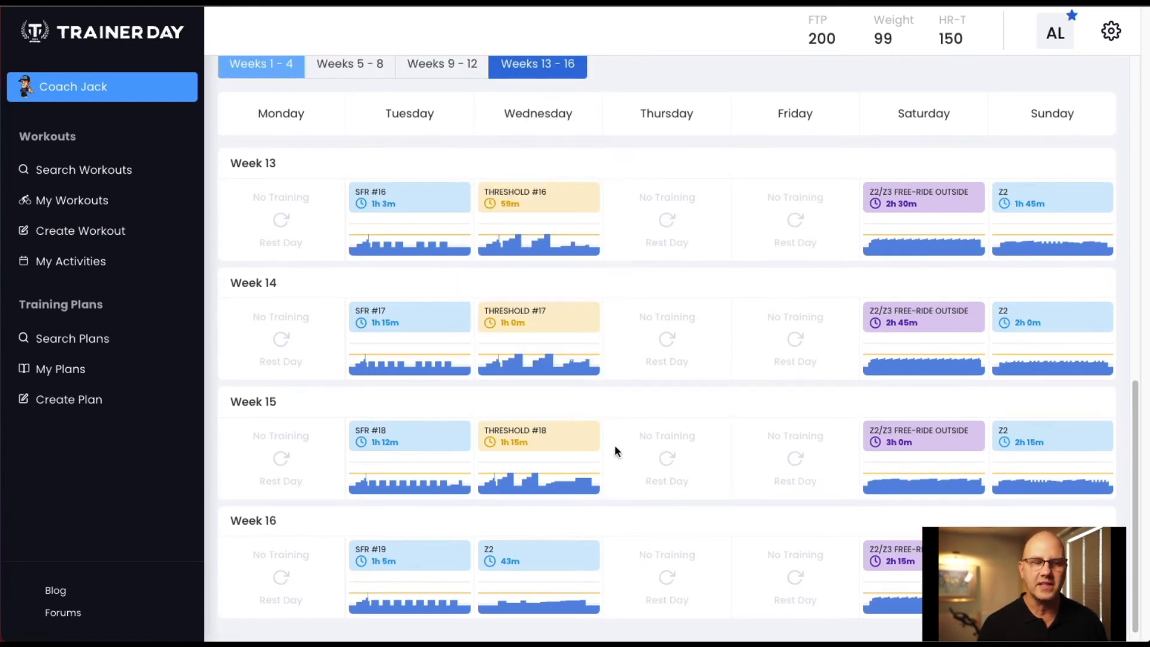
scroll(631, 446, "up", 3)
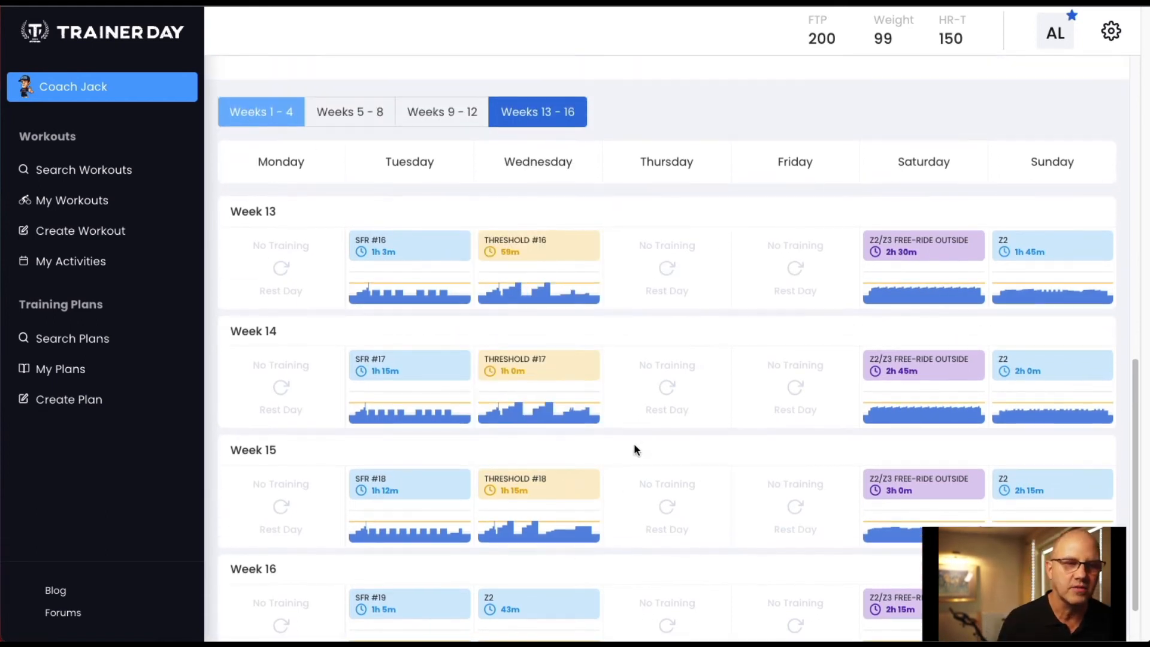
scroll(635, 449, "up", 3)
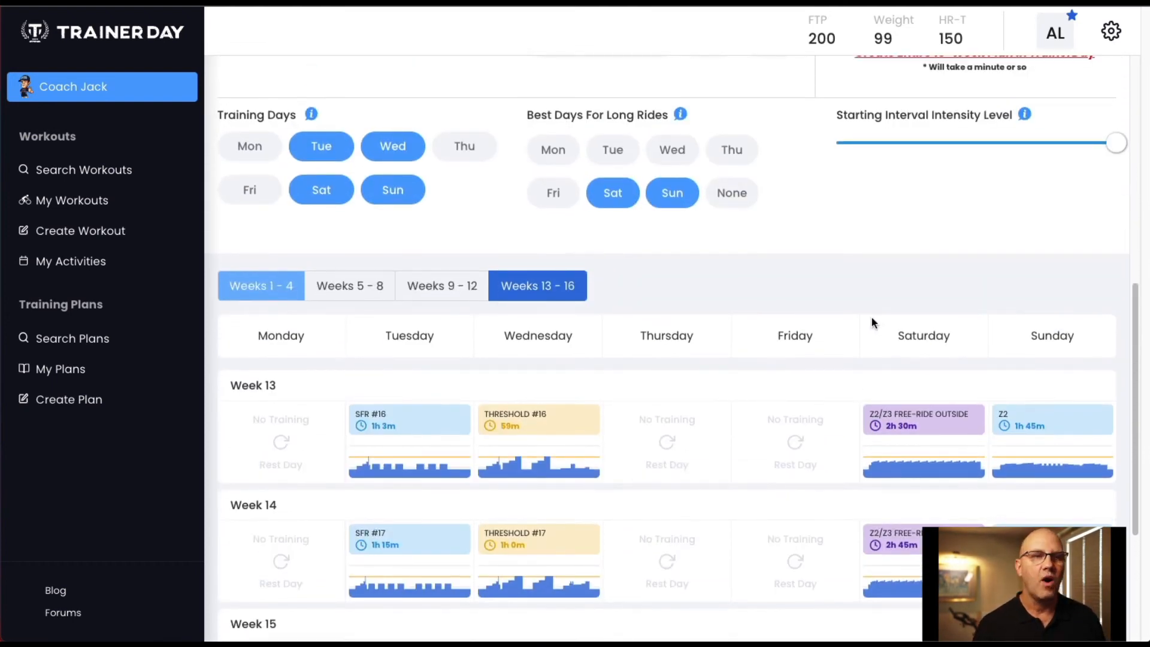
scroll(871, 318, "up", 2)
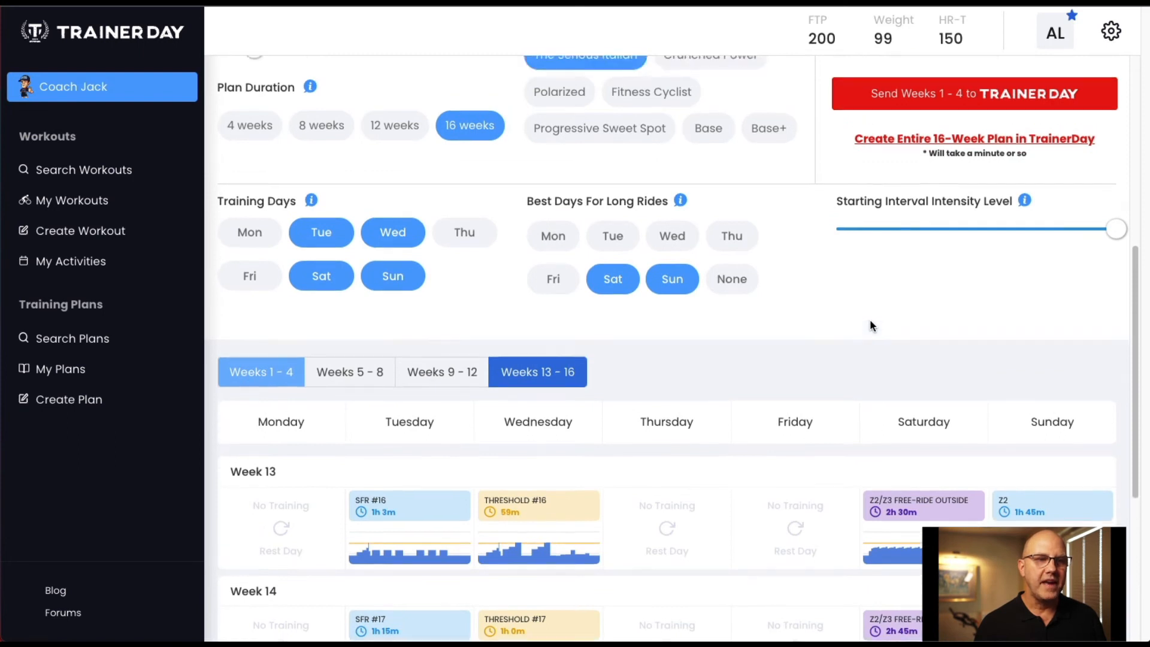
scroll(870, 321, "down", 6)
scroll(862, 323, "up", 1)
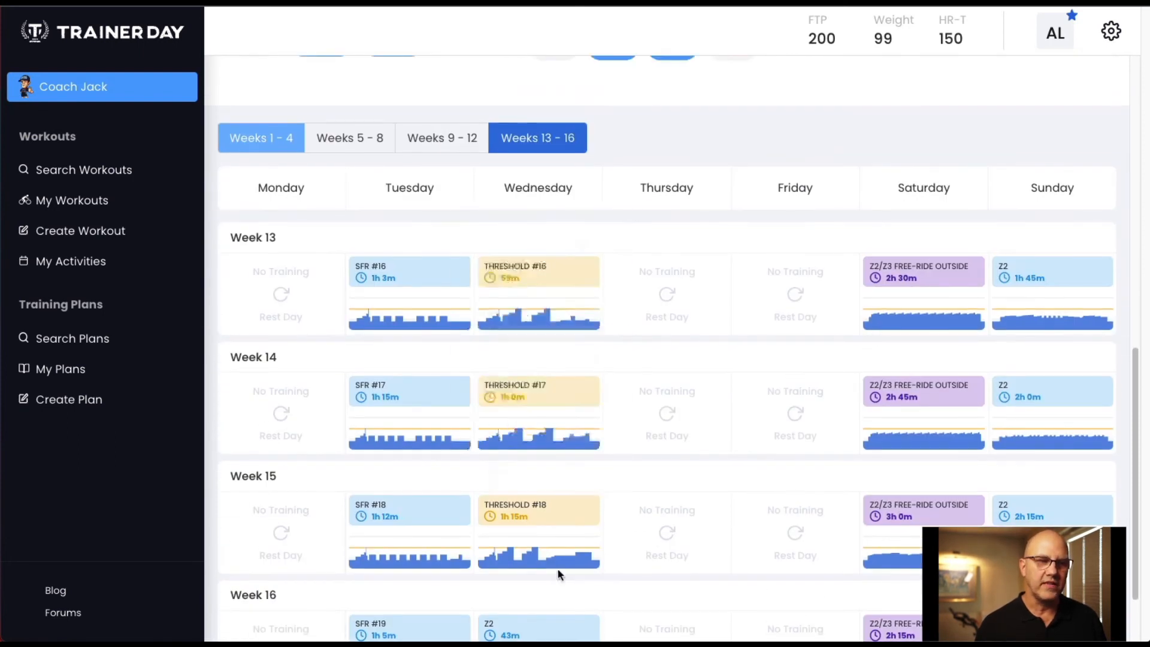
mouse_move(503, 563)
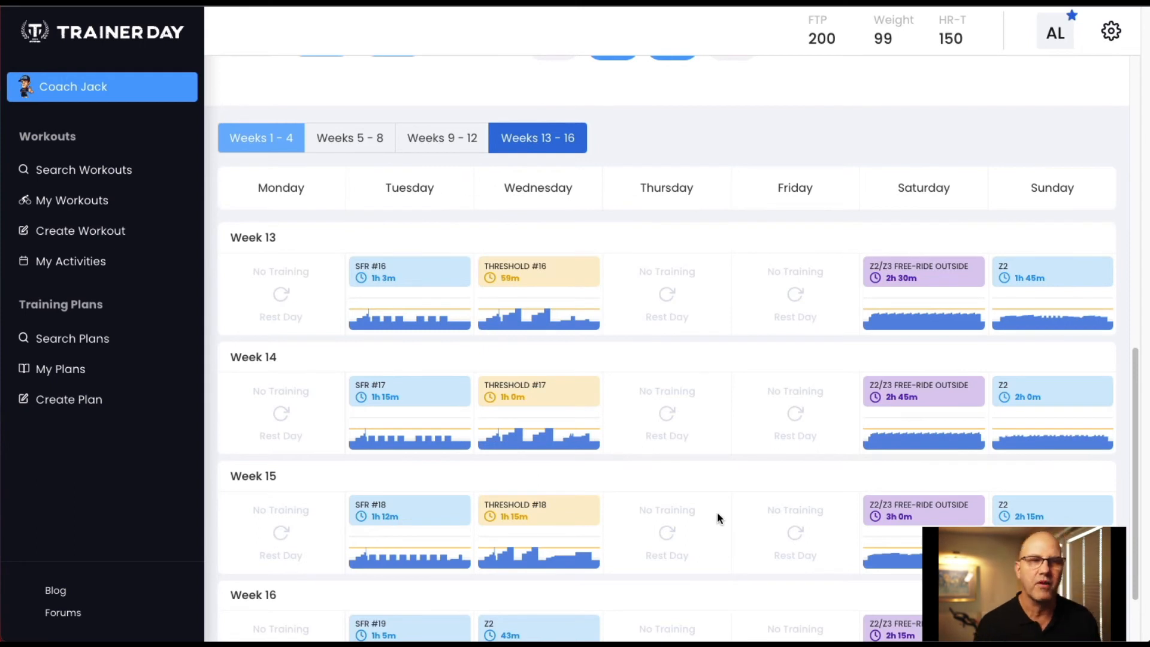
Send weeks 1 to 4 of the Serious Italian plan to TrainerDay.
scroll(717, 516, "up", 6)
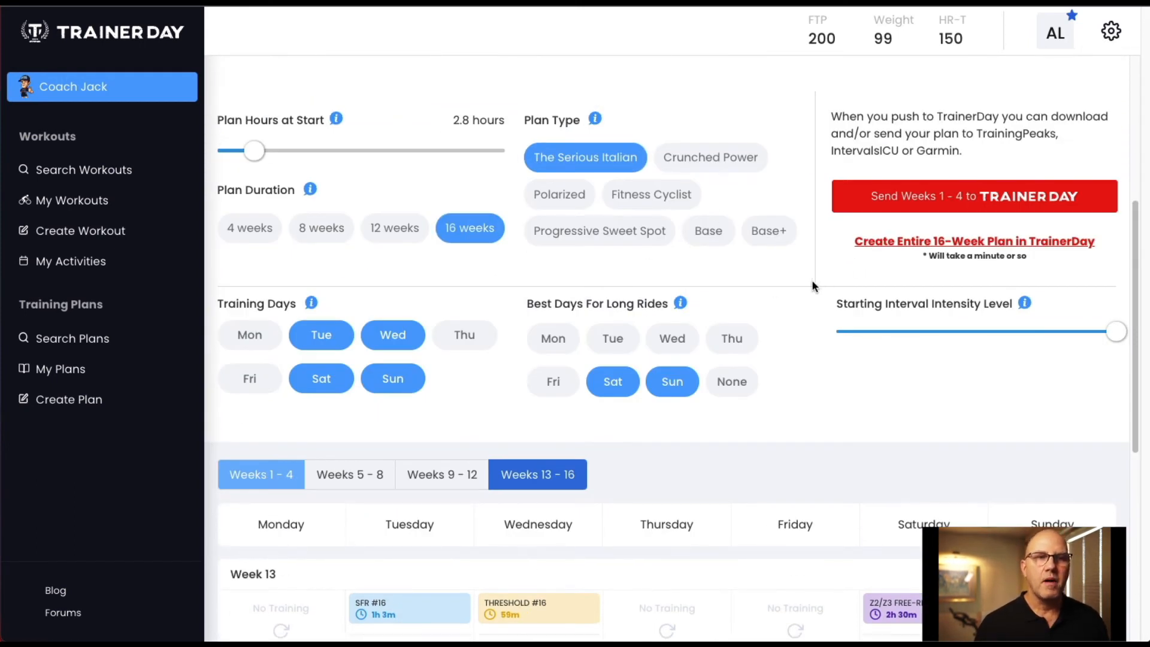
scroll(811, 279, "up", 4)
scroll(815, 288, "up", 1)
scroll(819, 302, "down", 2)
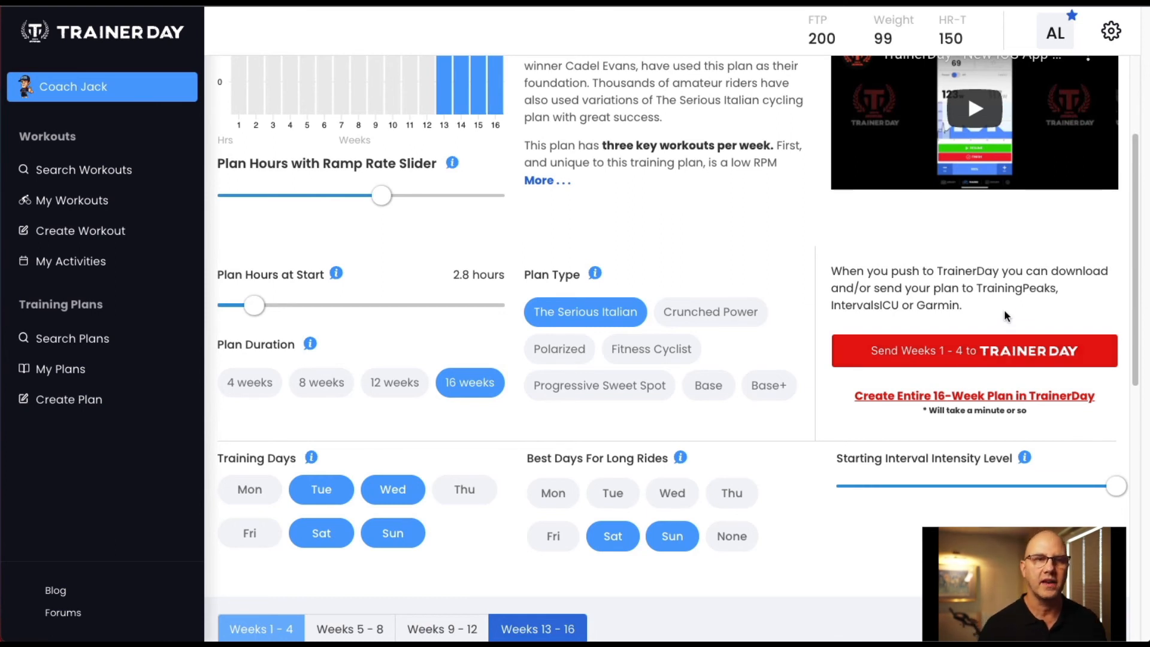
left_click(975, 356)
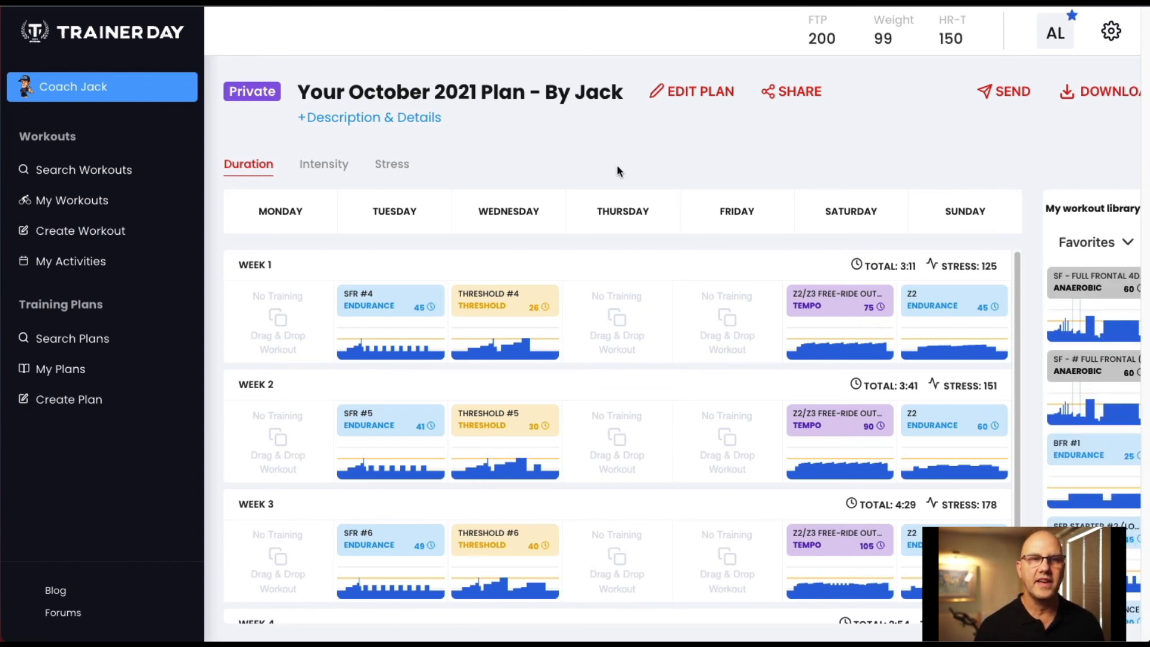
Examine the workouts across all four weeks of the October 2021 plan.
mouse_move(843, 298)
left_mouse_down()
mouse_move(715, 305)
mouse_move(832, 295)
mouse_move(827, 311)
left_mouse_up()
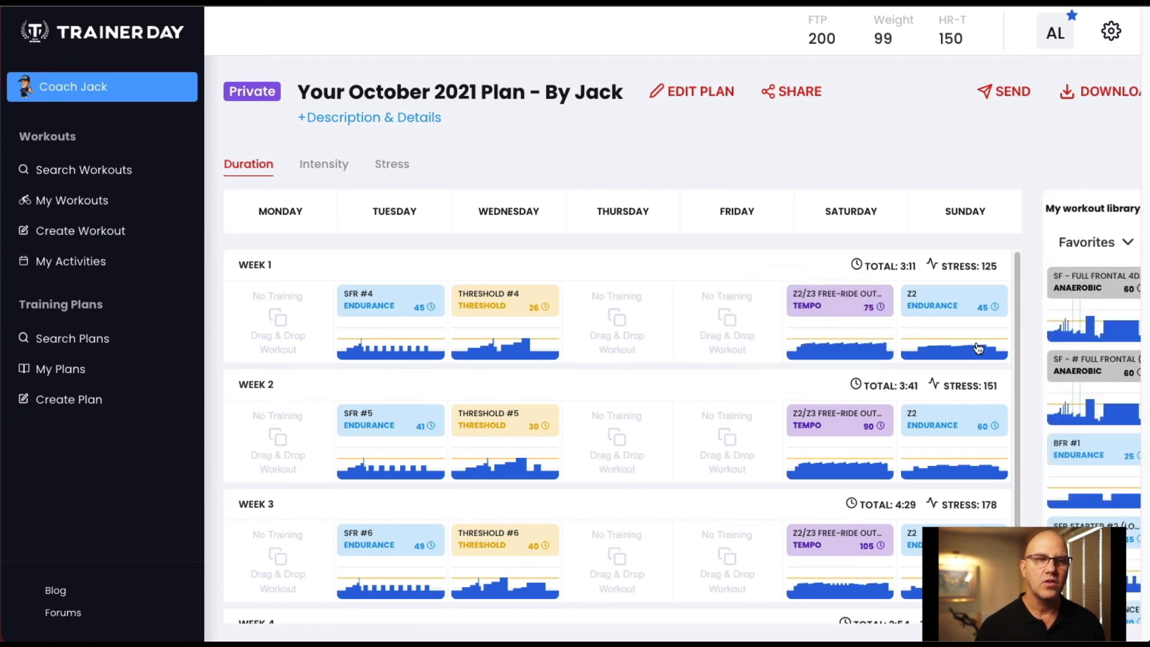
scroll(914, 435, "down", 1)
scroll(922, 436, "up", 1)
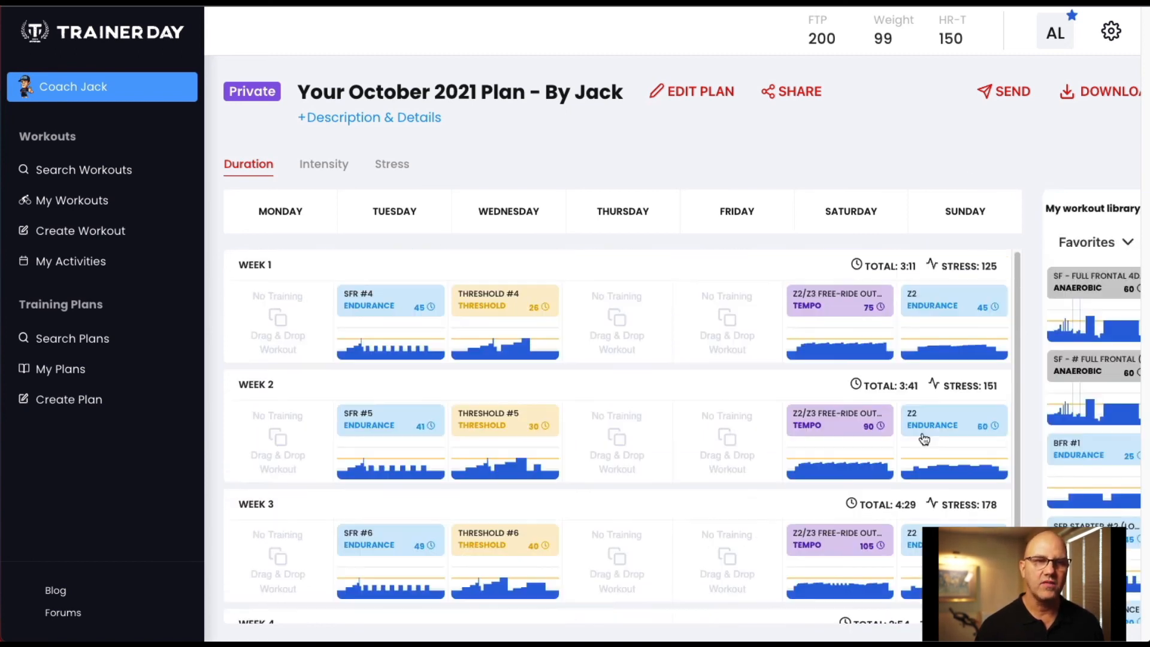
scroll(922, 436, "down", 2)
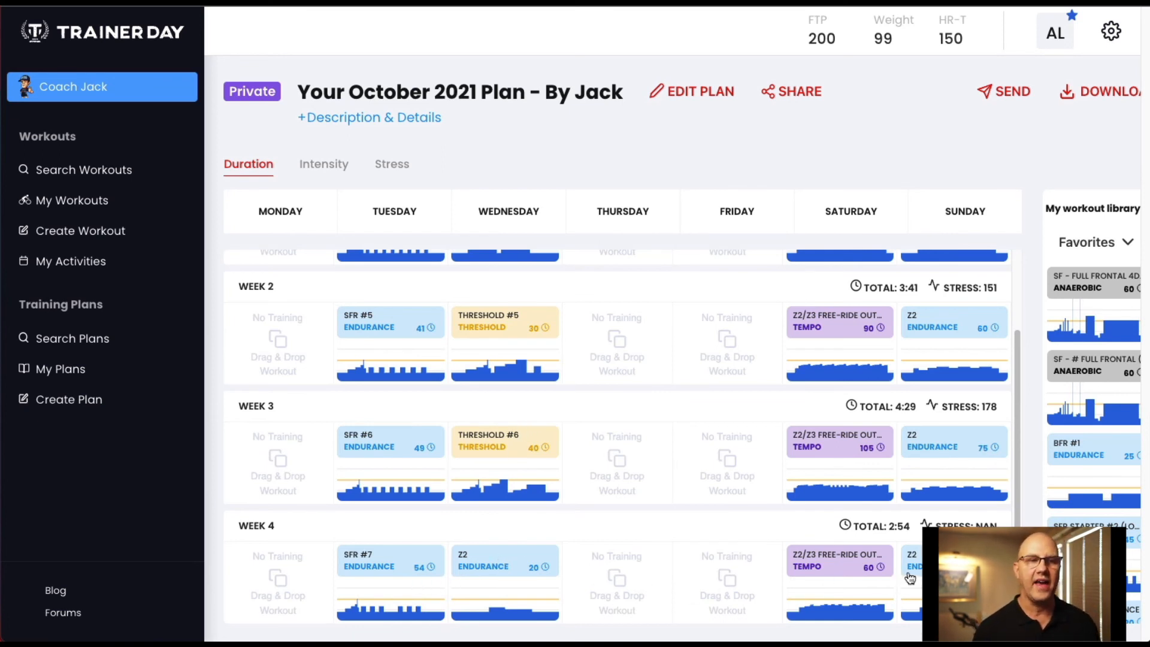
scroll(906, 578, "up", 1)
scroll(673, 398, "up", 1)
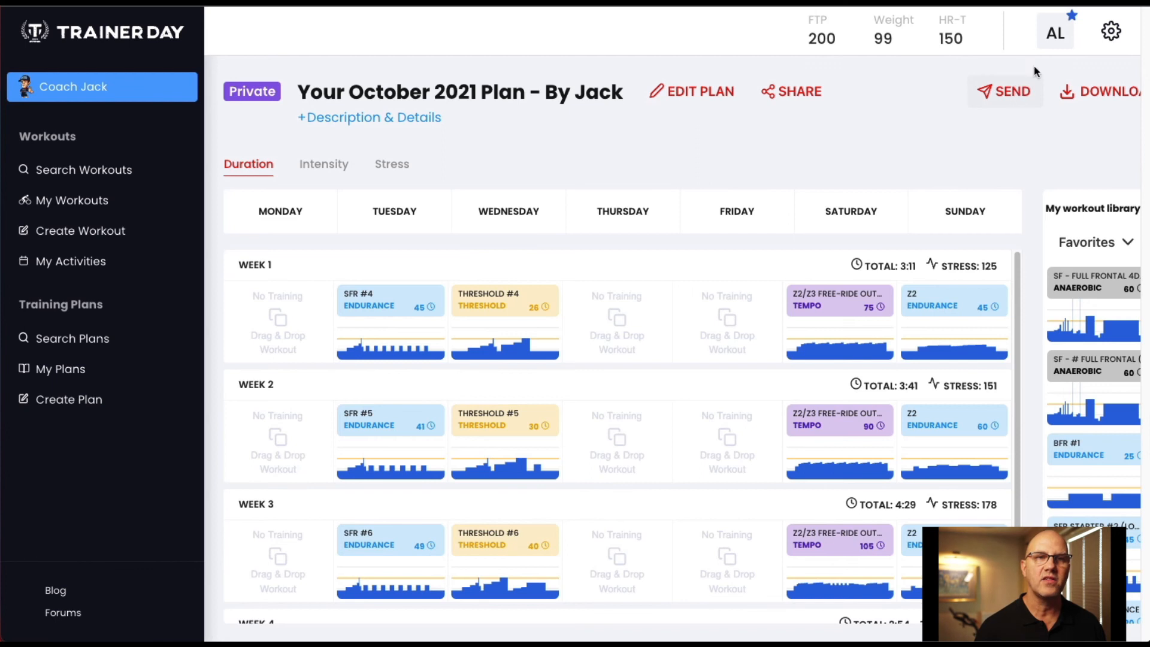
Check the available destinations for sending the plan, and close the sending options without sending it.
left_click(1012, 94)
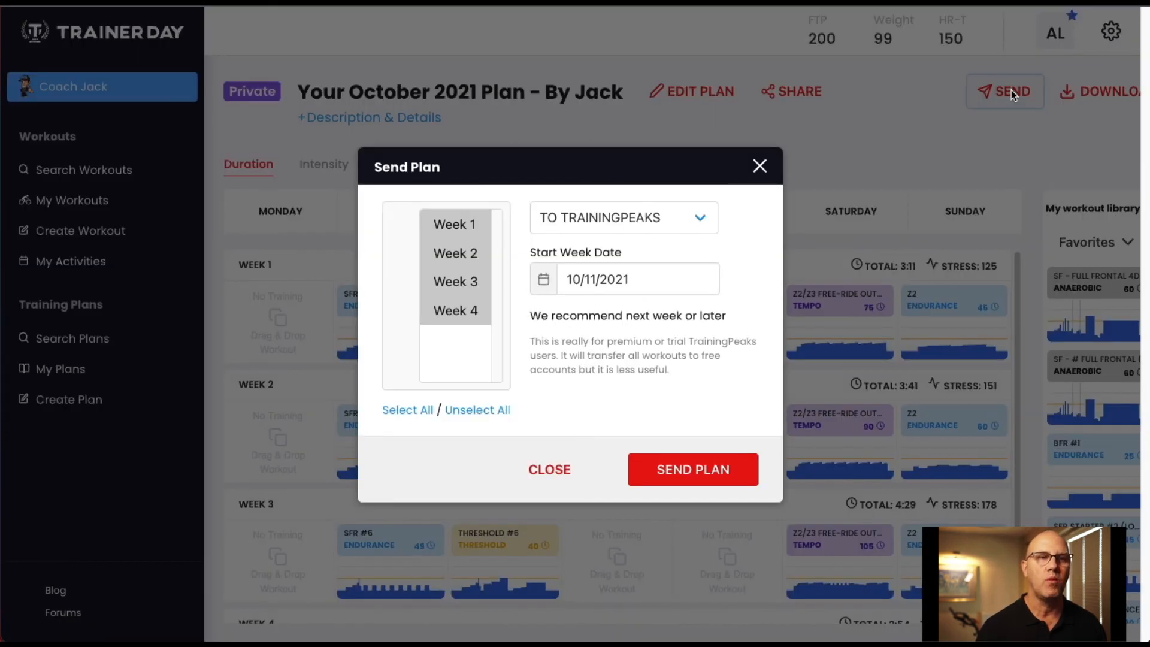
left_click(612, 221)
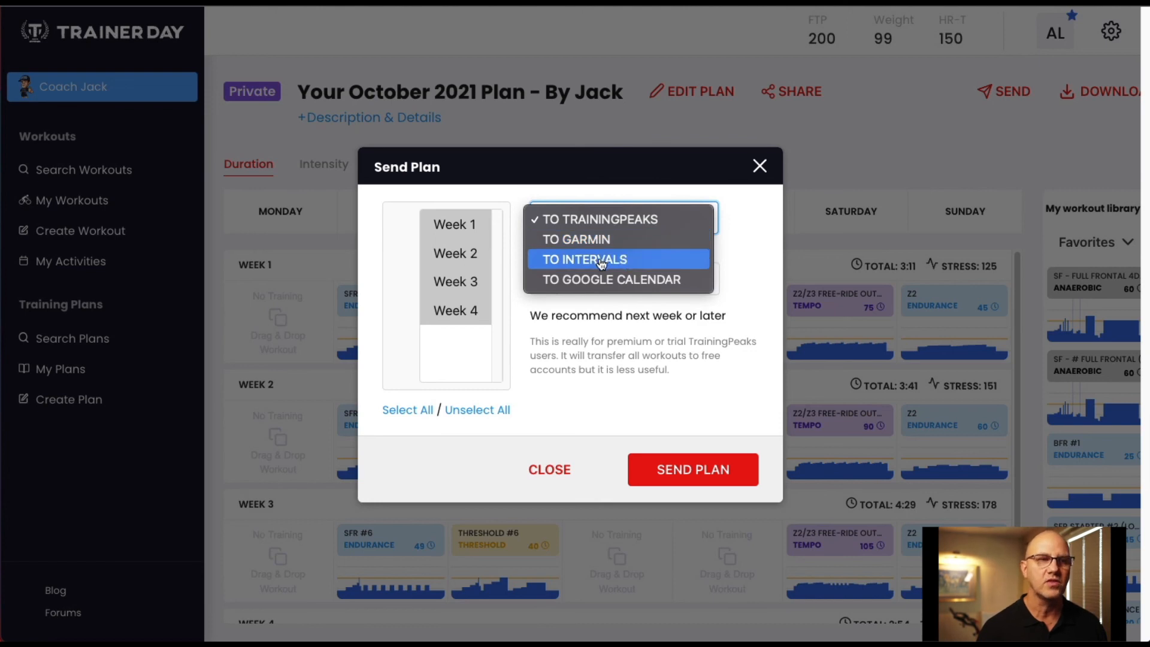
left_click(657, 363)
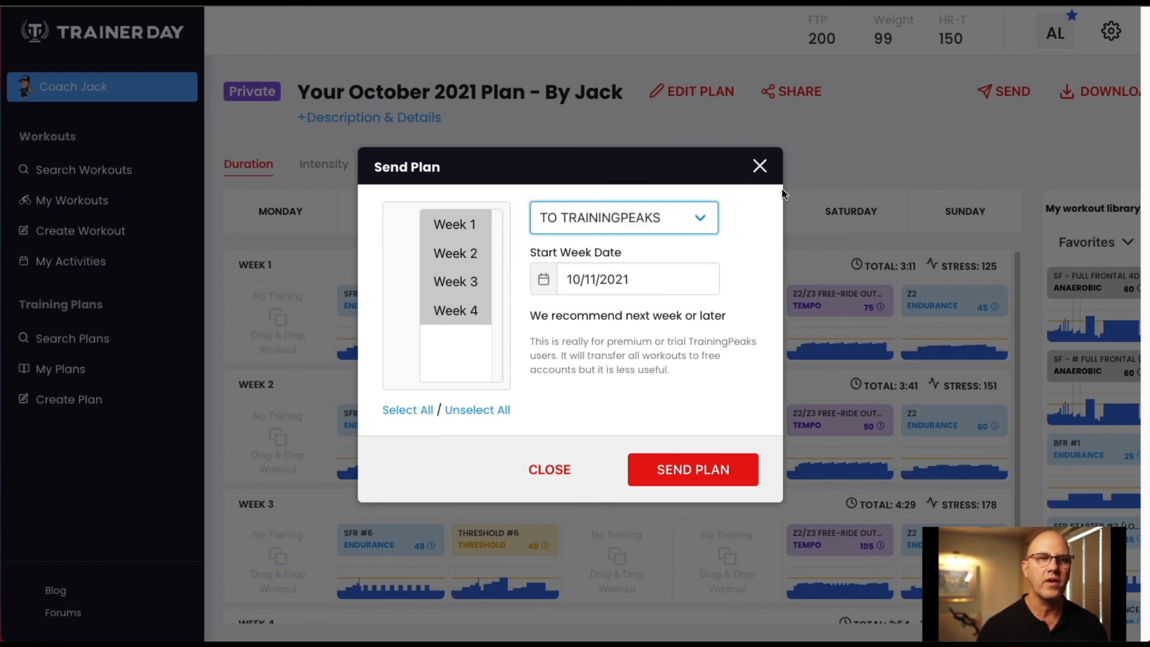
left_click(759, 167)
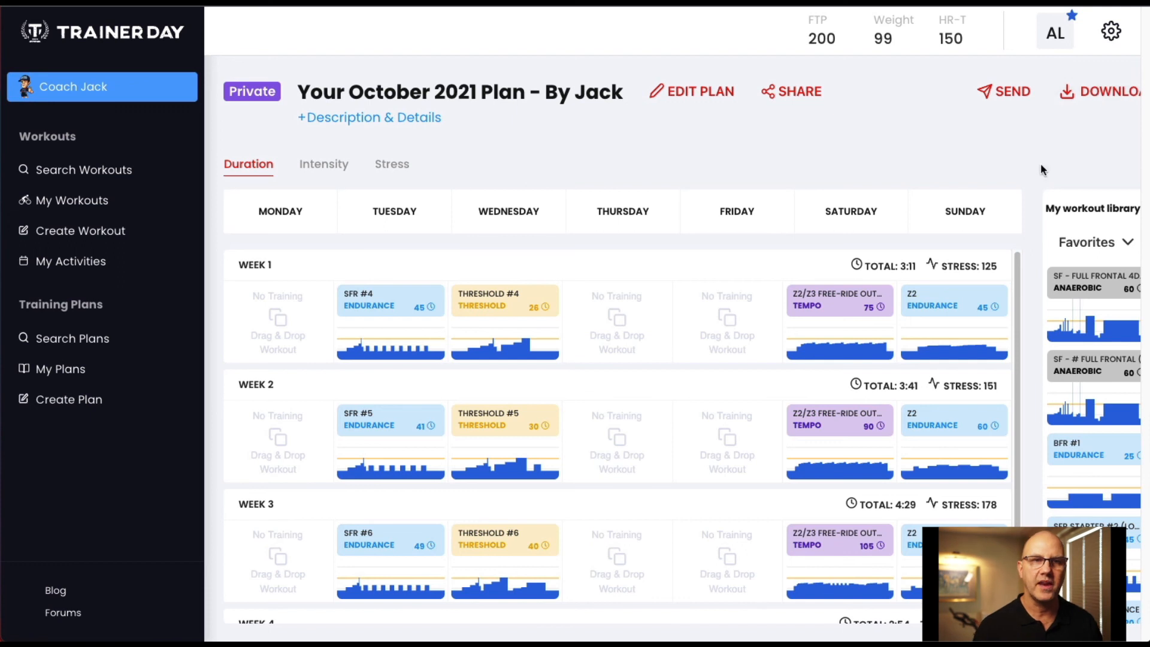
Try the In Mobile App option in the plan's settings, and switch it back off.
left_click(693, 93)
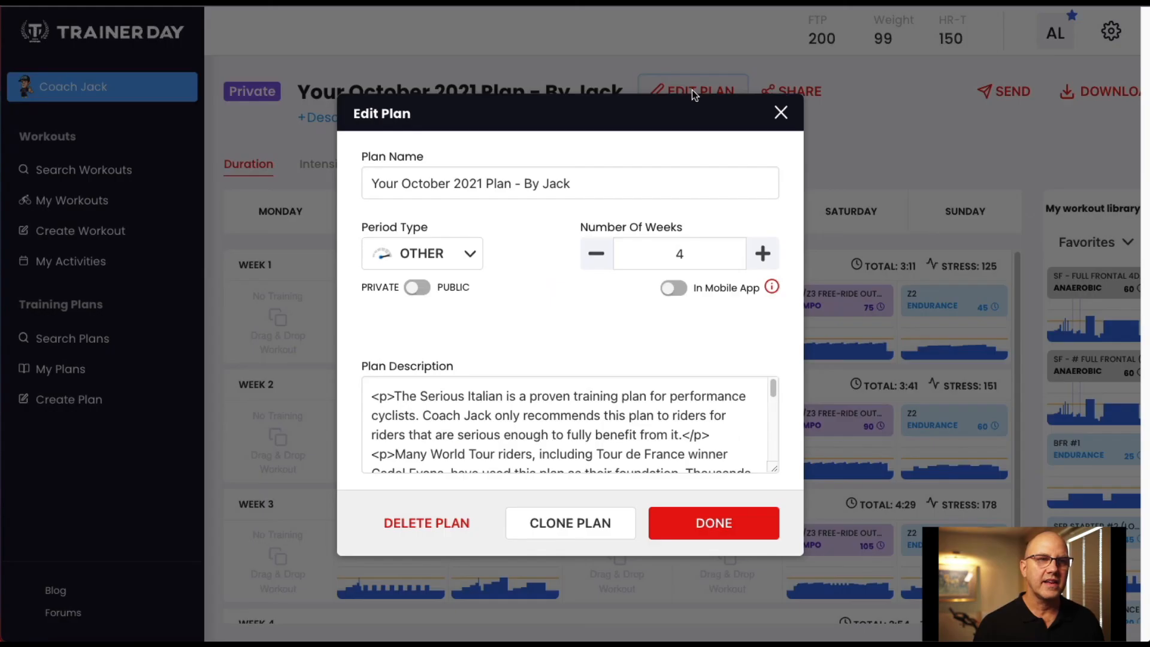
left_click(676, 290)
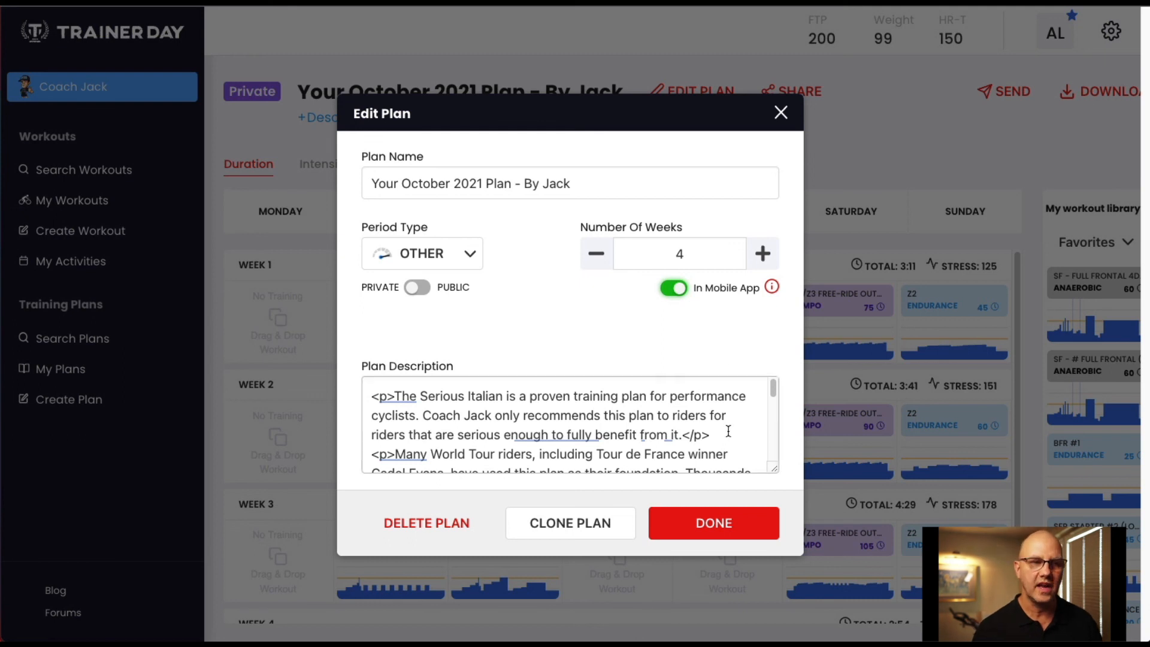
left_click(672, 290)
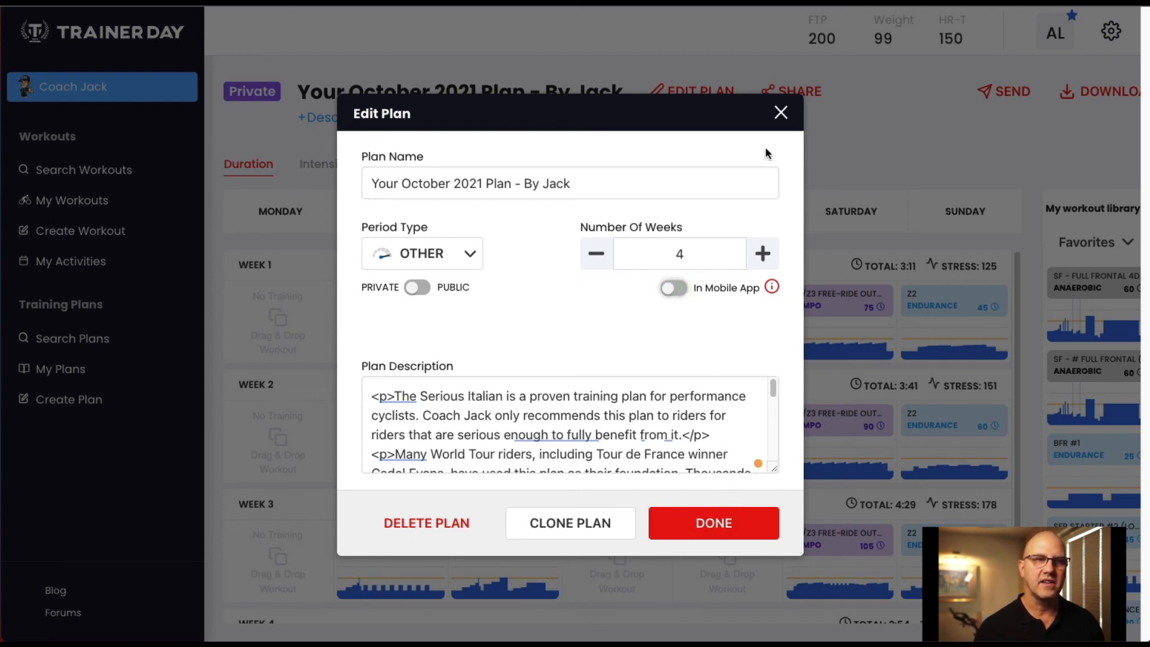
left_click(781, 113)
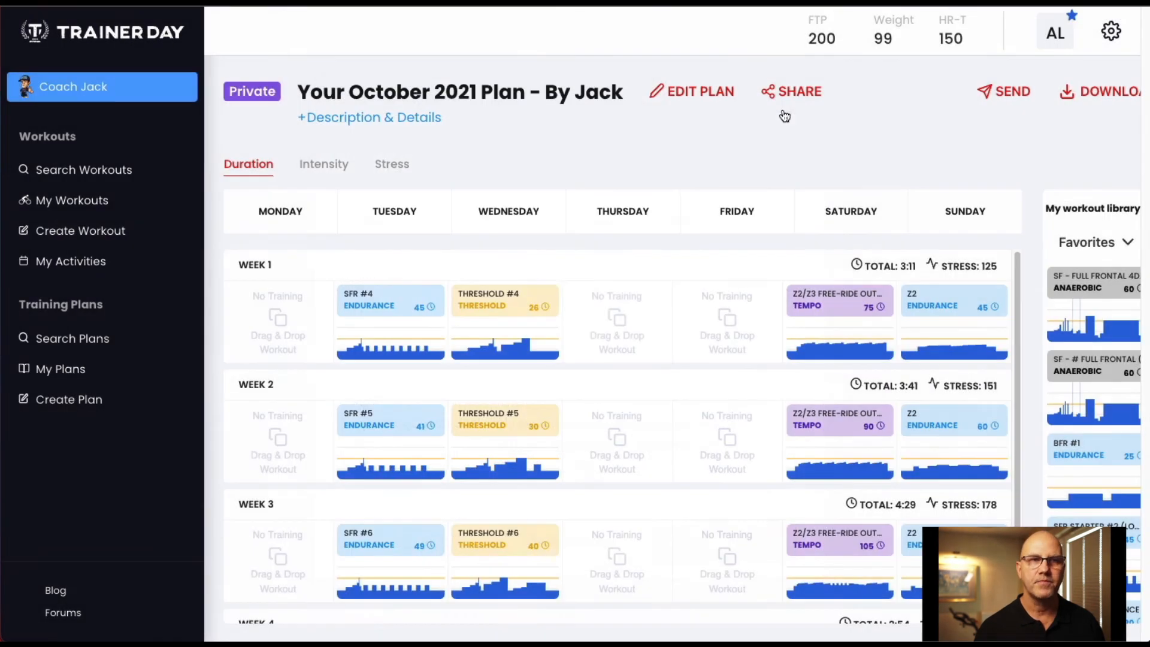